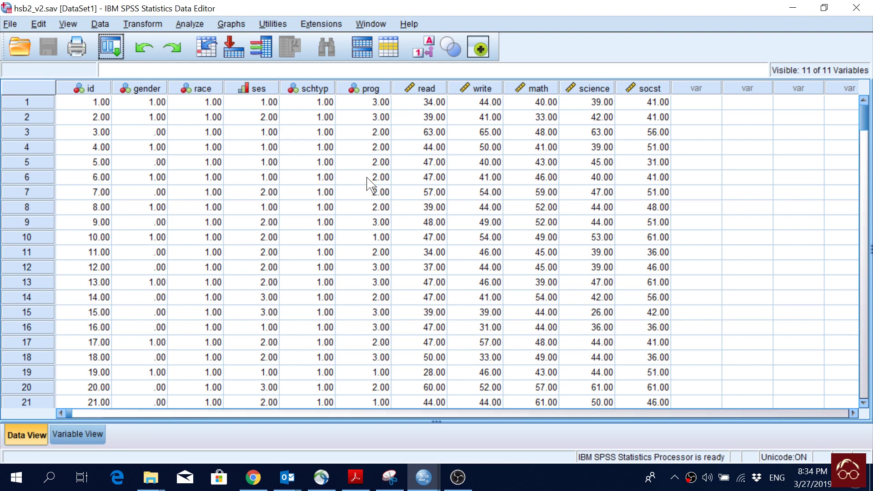
Show Variable View and step down the names from gender through prog, read and science.
left_click(76, 436)
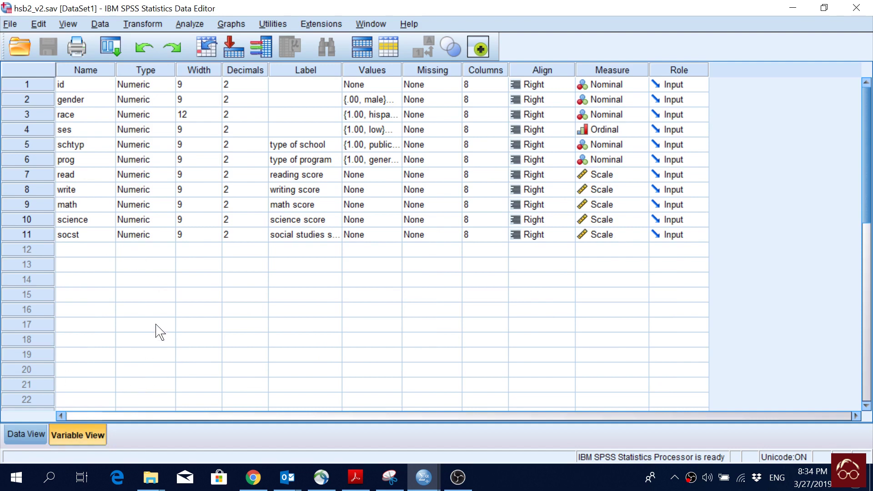
left_click(98, 102)
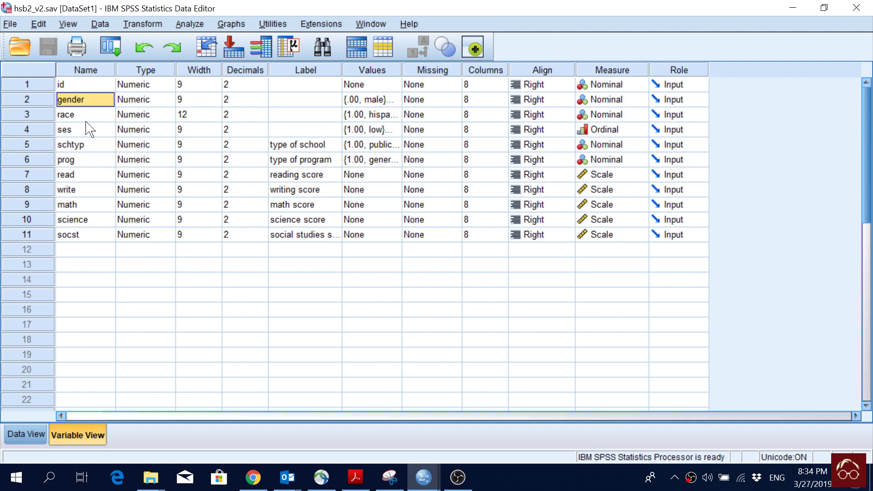
key("Down")
key("Down")
key("Down")
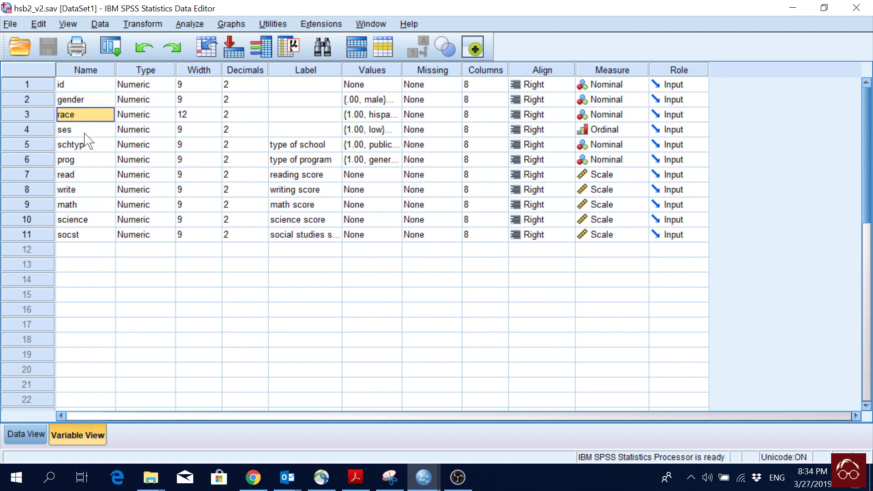
key("Down")
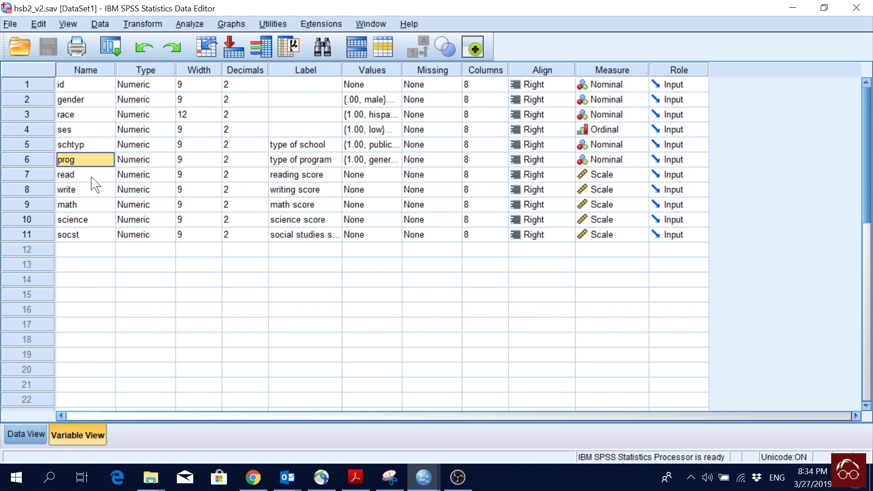
key("Down")
key("Down")
key("Down")
key("Down")
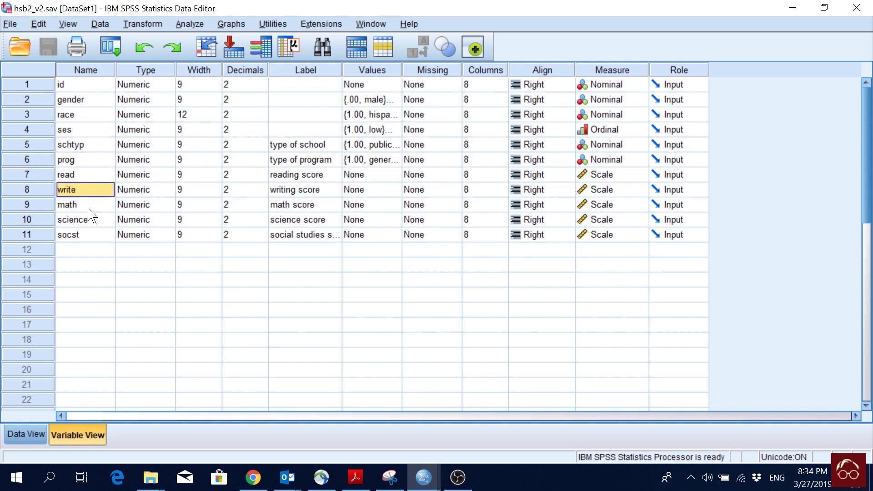
key("Down")
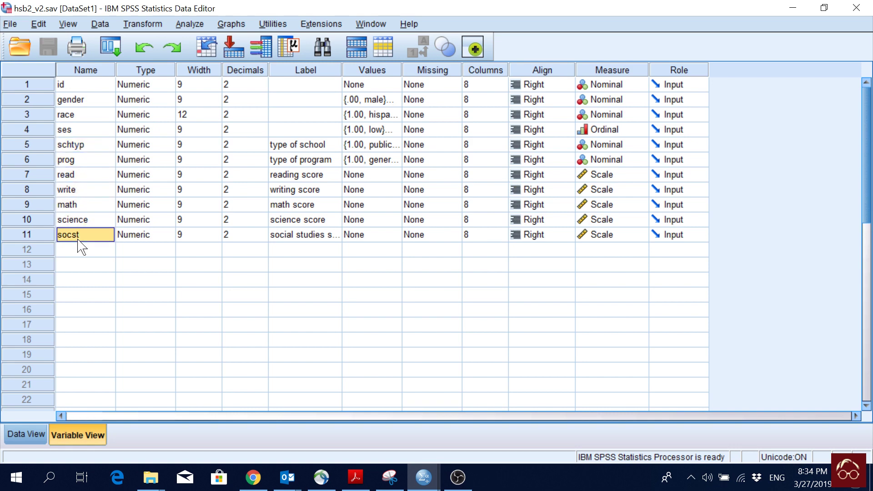
Inspect the gender, race and ses value labels, cancelling each dialog unchanged.
double_click(393, 100)
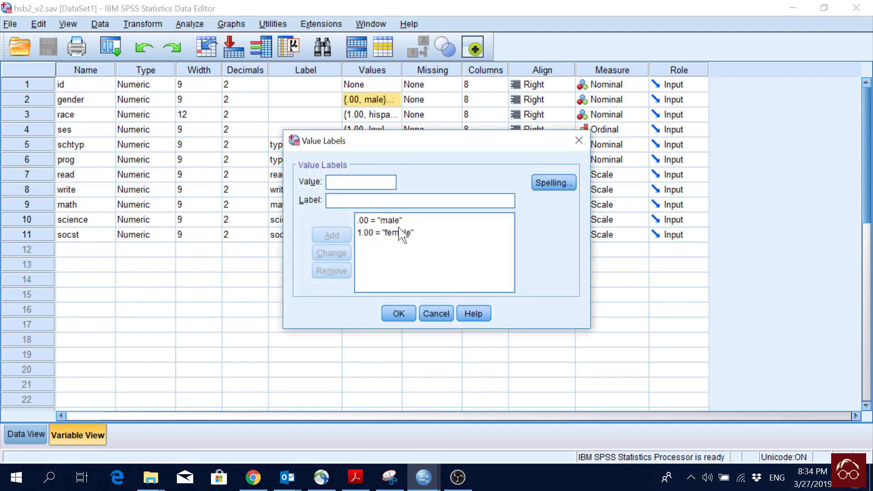
left_click(431, 314)
double_click(398, 114)
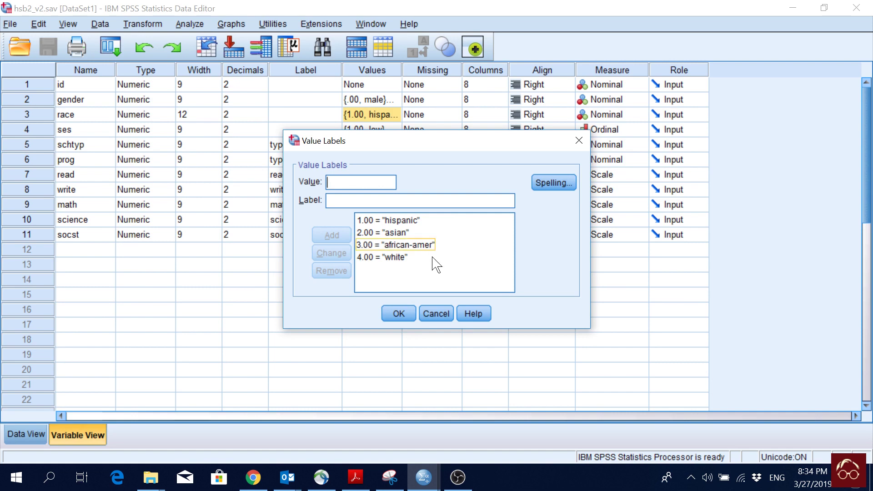
left_click(435, 313)
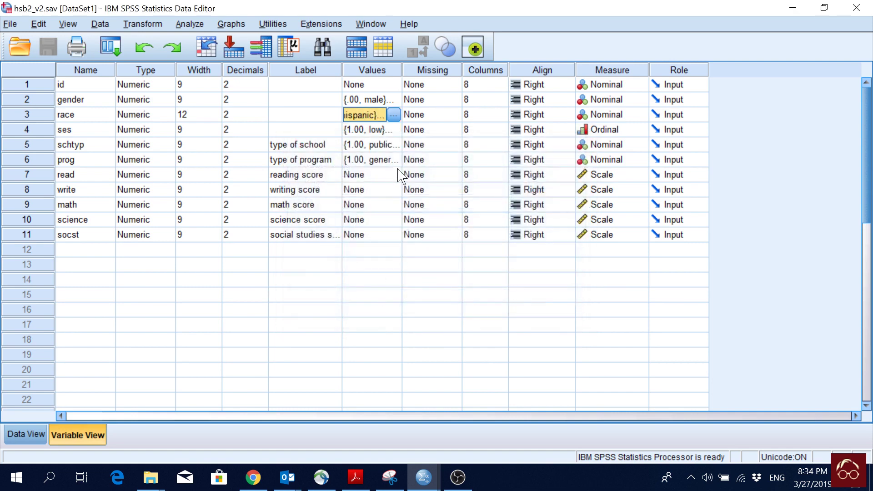
left_click(391, 129)
left_click(395, 129)
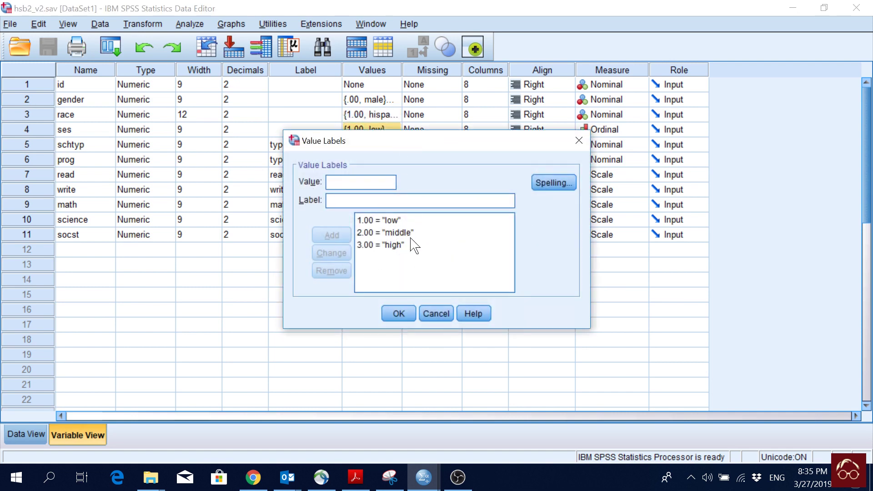
left_click(438, 314)
Inspect the schtyp and prog value labels, cancelling each dialog unchanged.
left_click(398, 144)
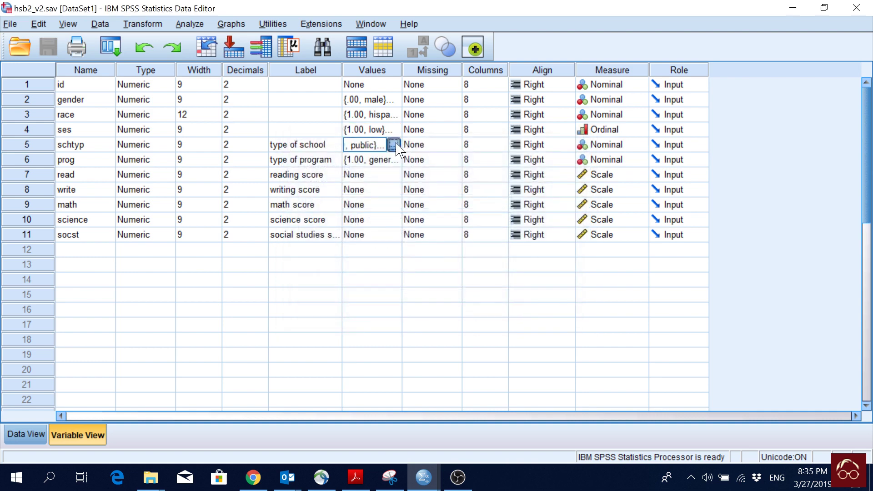
left_click(395, 145)
left_click_drag(441, 148, 563, 162)
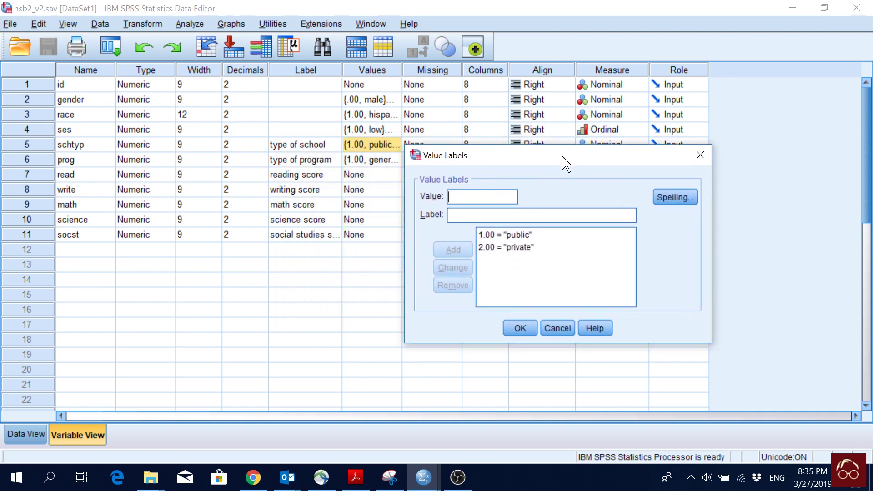
left_click(558, 328)
left_click(400, 159)
left_click(396, 159)
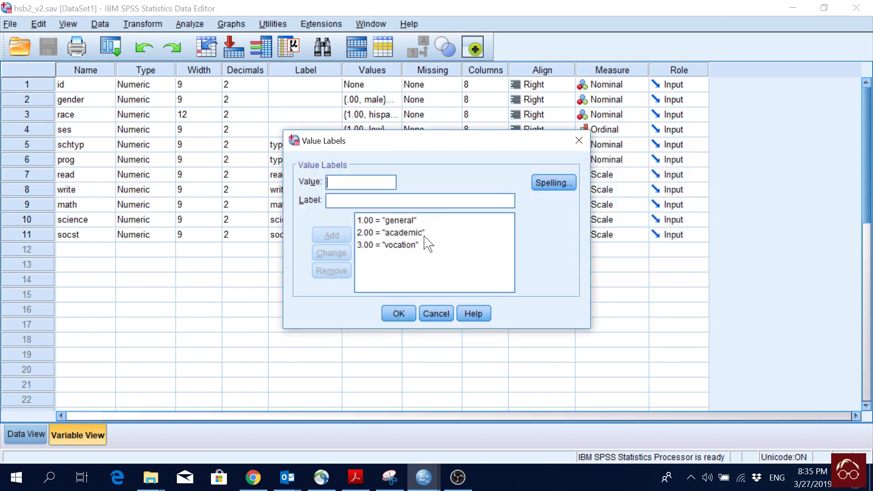
left_click(437, 313)
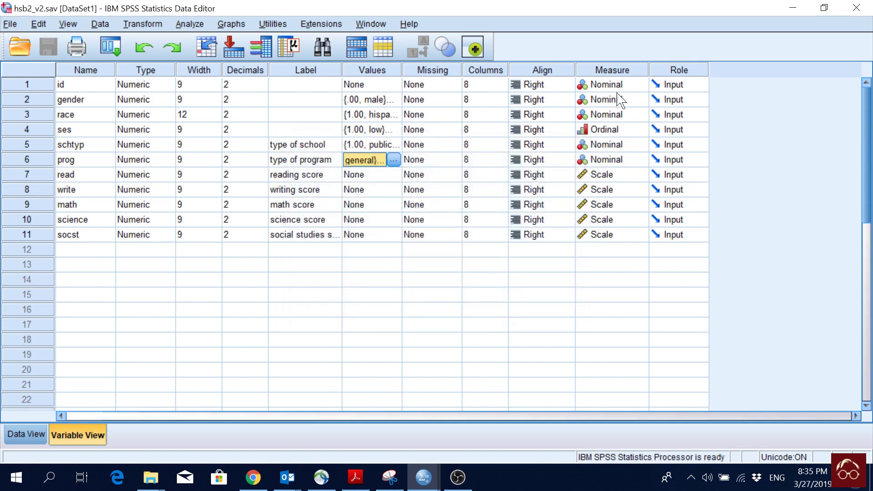
Check the ses measurement level options and review its value labels again.
left_click(630, 133)
left_click(394, 132)
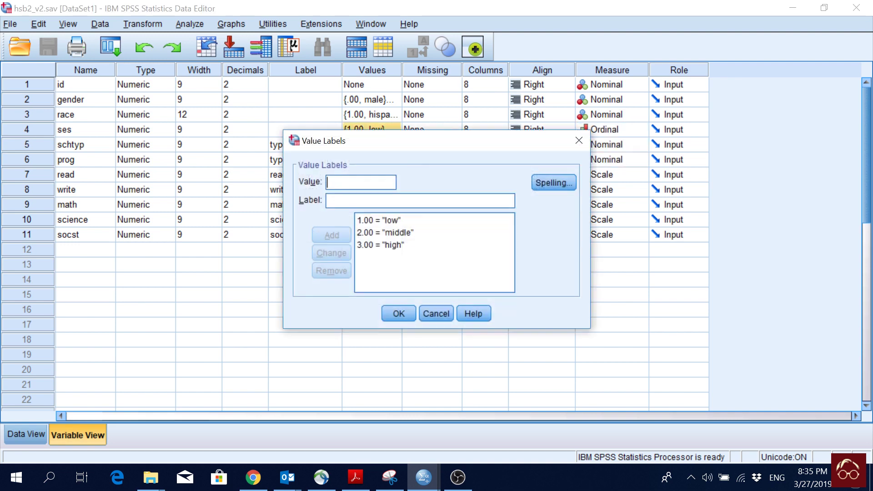
left_click(394, 132)
left_click(450, 318)
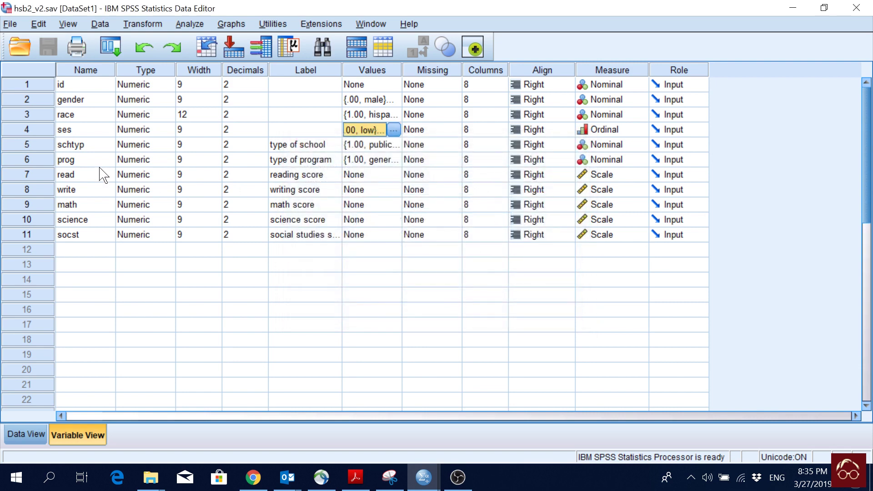
Look over the read, write, math, science, socst and id names, then return to Data View.
left_click(86, 176)
left_click(91, 191)
left_click(88, 204)
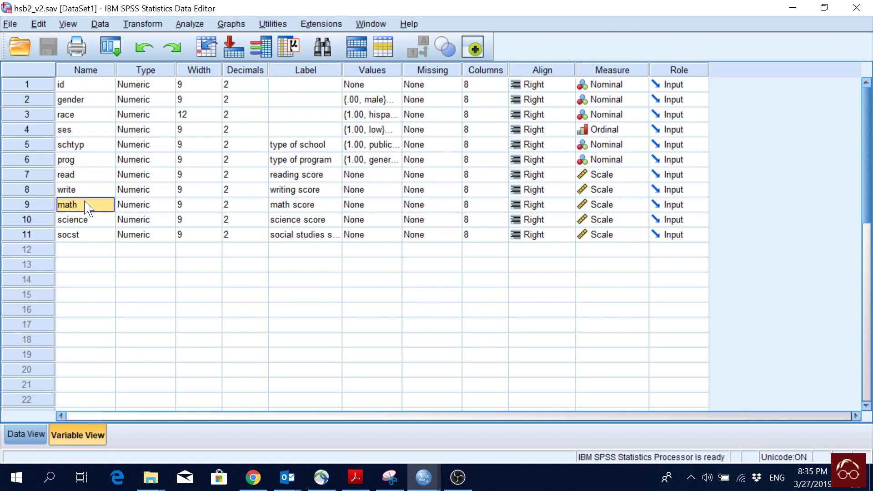
left_click(88, 221)
left_click(84, 236)
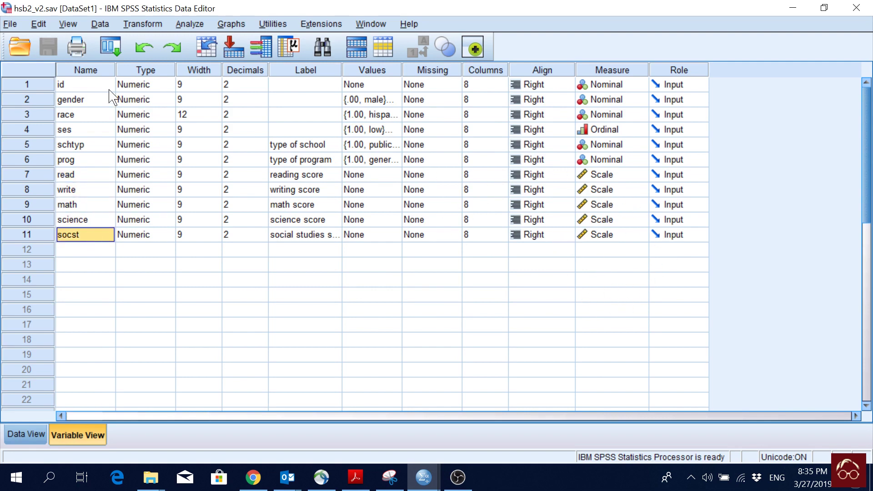
left_click(69, 85)
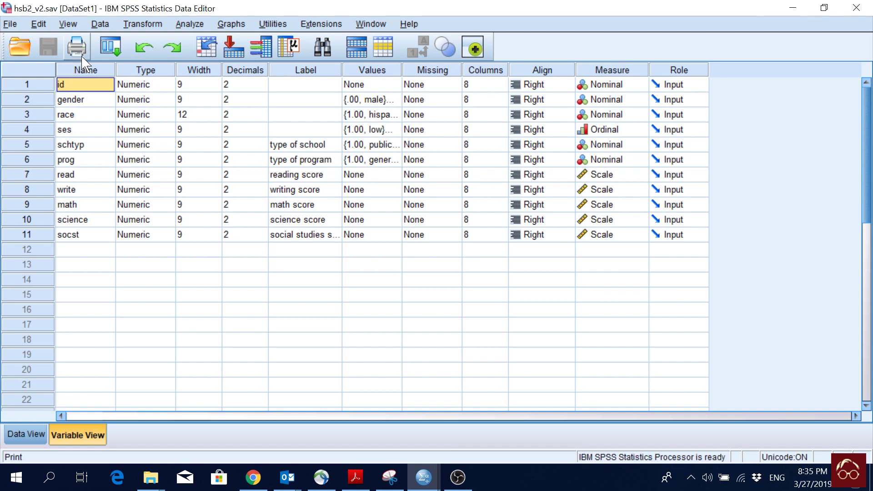
left_click(25, 434)
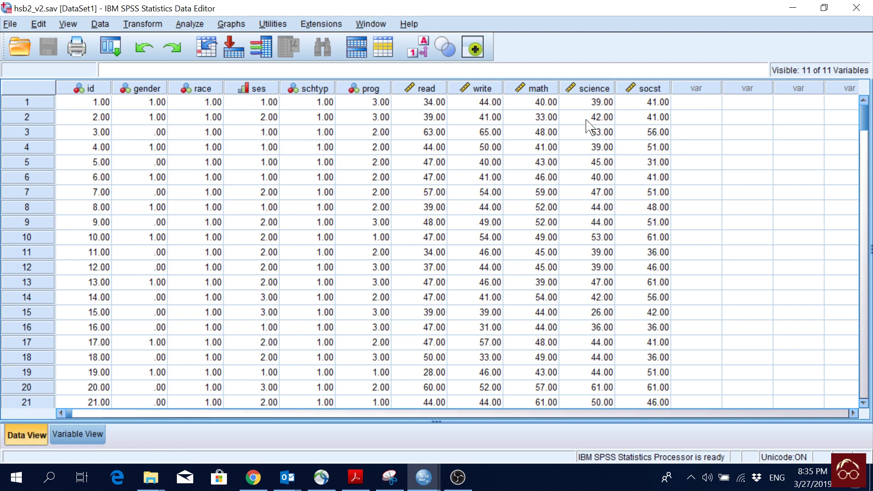
Bring up the Graphs > Legacy Dialogs list of chart types.
mouse_move(571, 88)
left_click(232, 24)
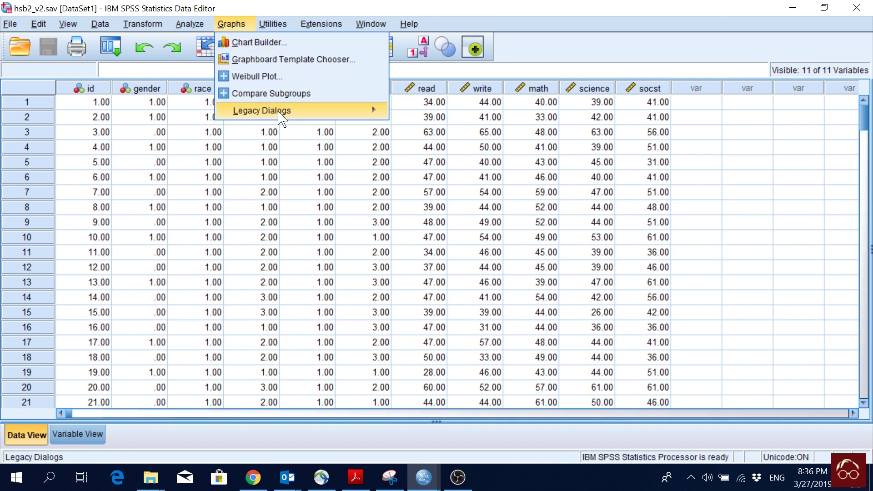
mouse_move(298, 111)
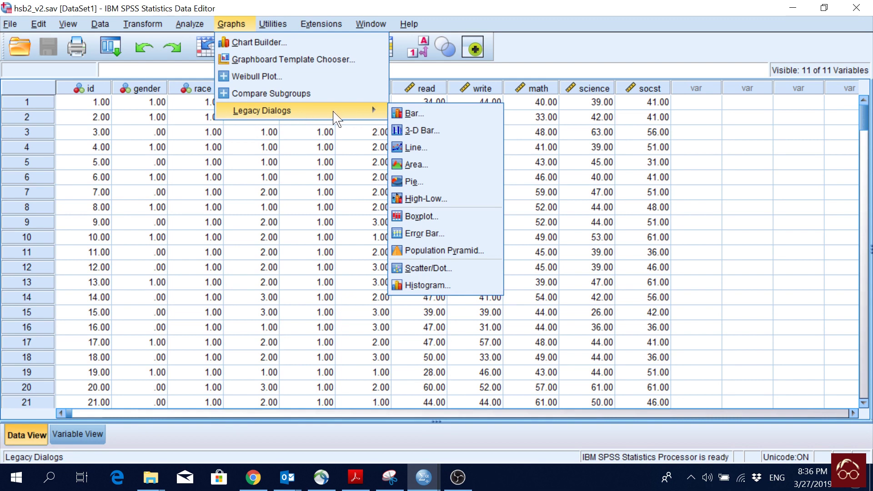
Make a simple bar chart of case counts with race on the category axis.
left_click(449, 116)
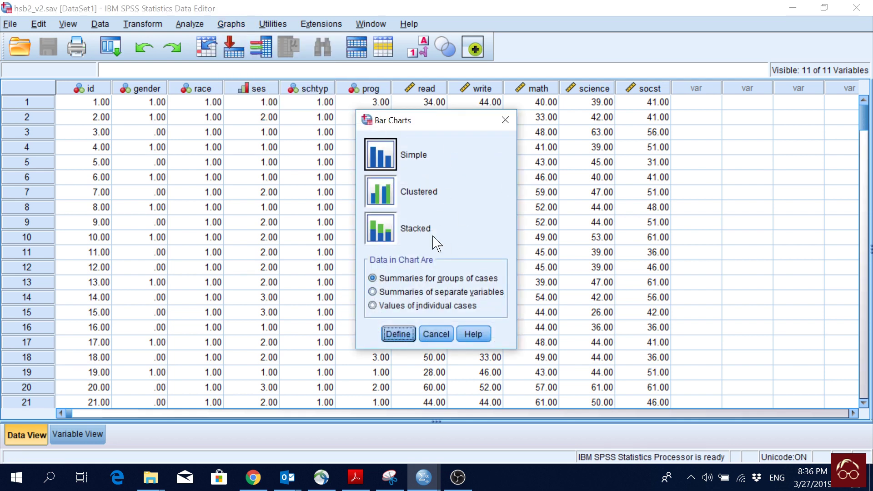
left_click(388, 163)
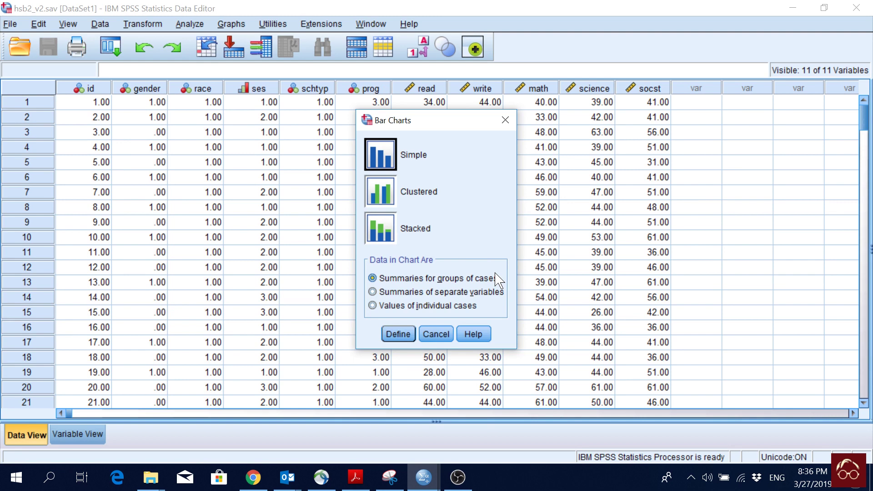
left_click(398, 334)
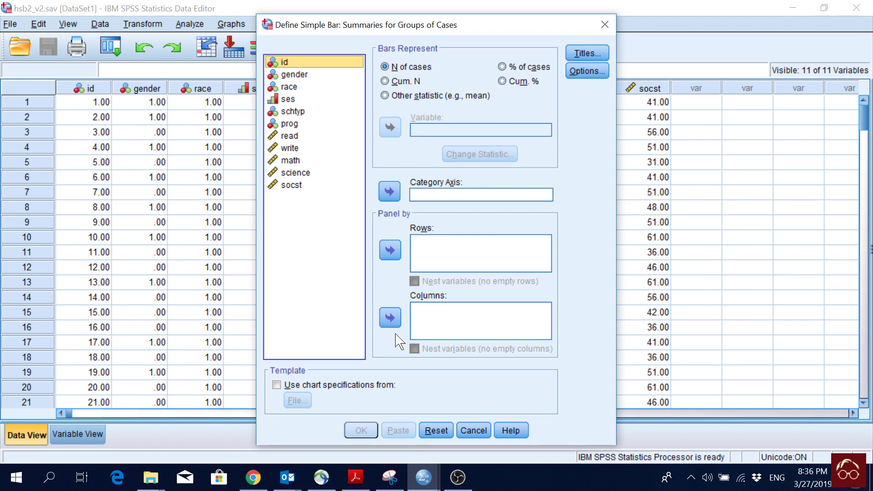
left_click(293, 87)
left_click(389, 192)
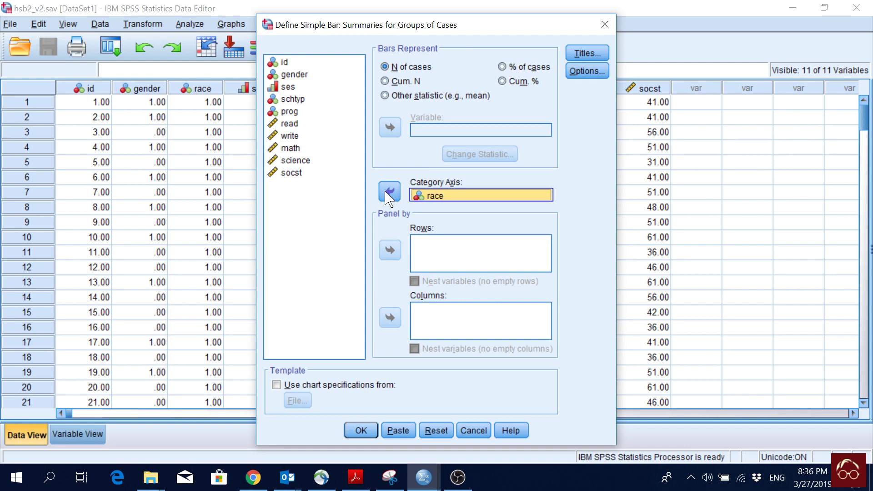
left_click(360, 431)
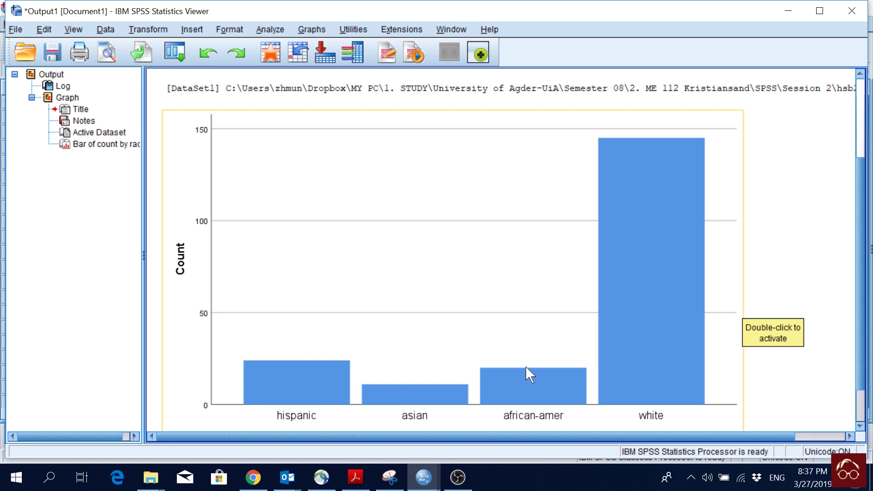
Create a pie chart of case counts with prog defining the slices and scroll to it.
left_click(318, 30)
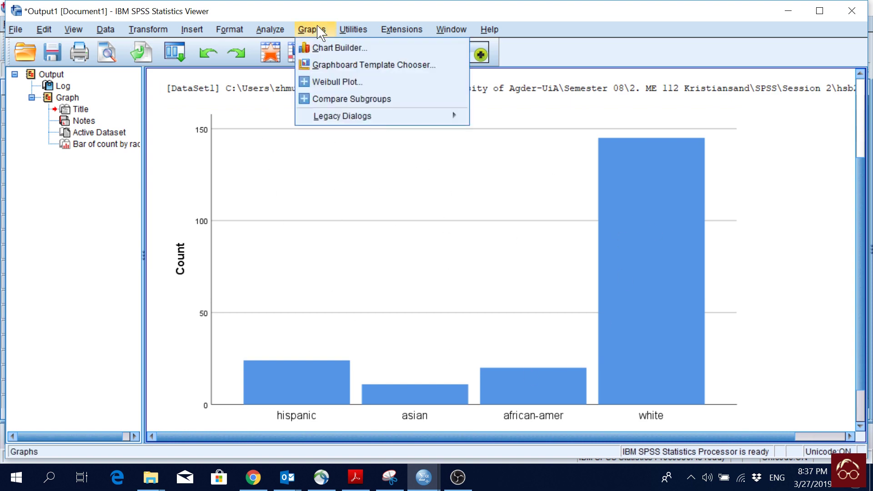
mouse_move(388, 122)
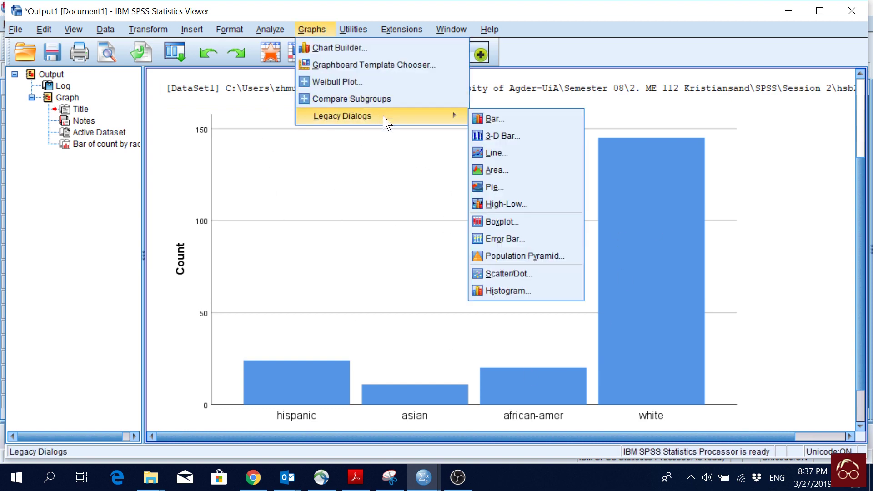
left_click(547, 198)
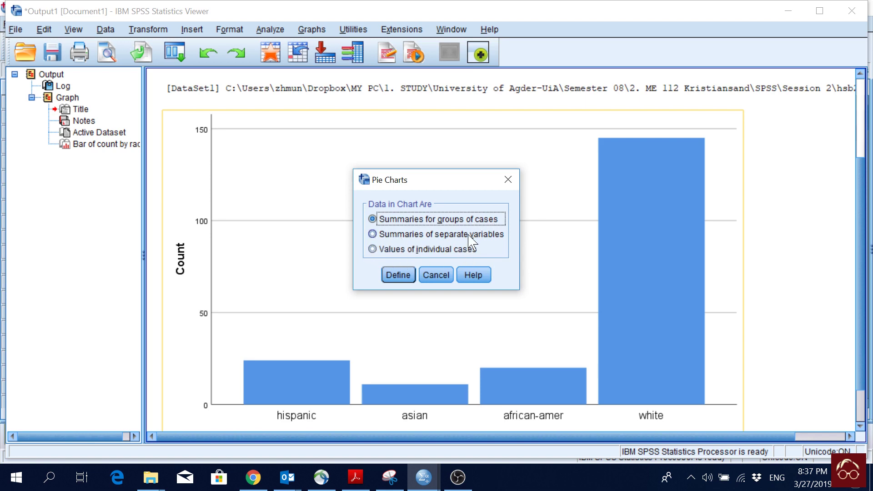
left_click(398, 276)
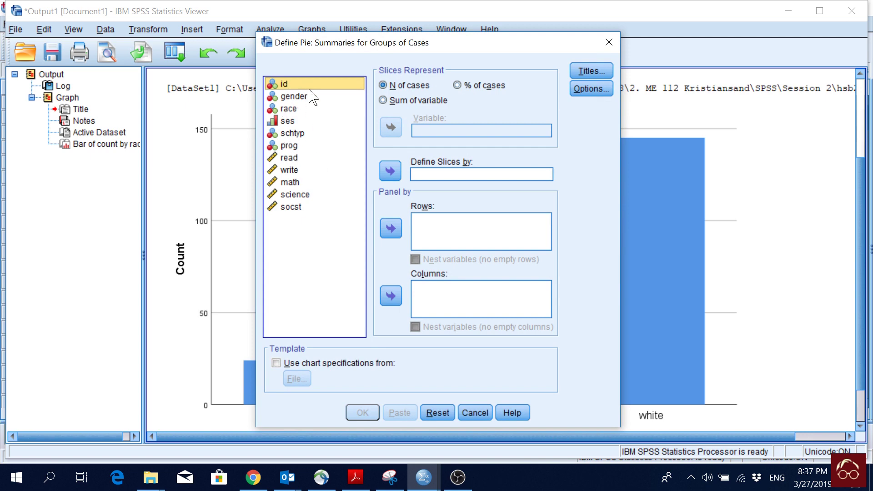
left_click(295, 147)
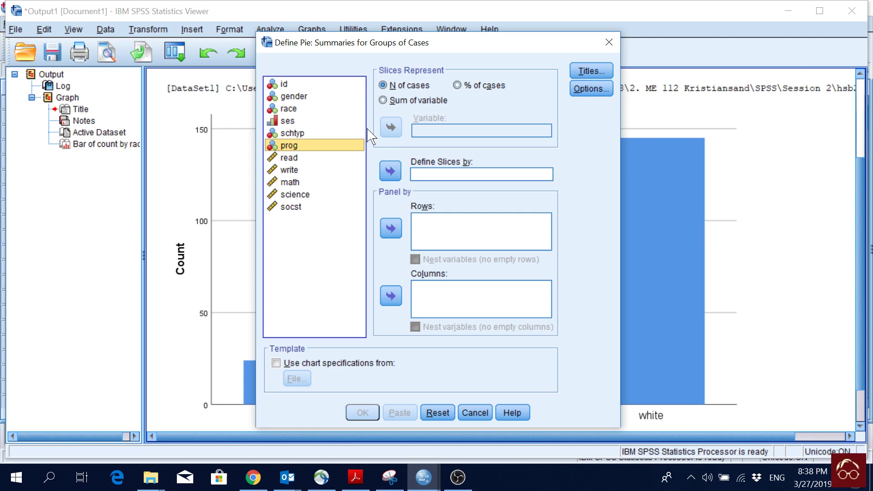
left_click(390, 171)
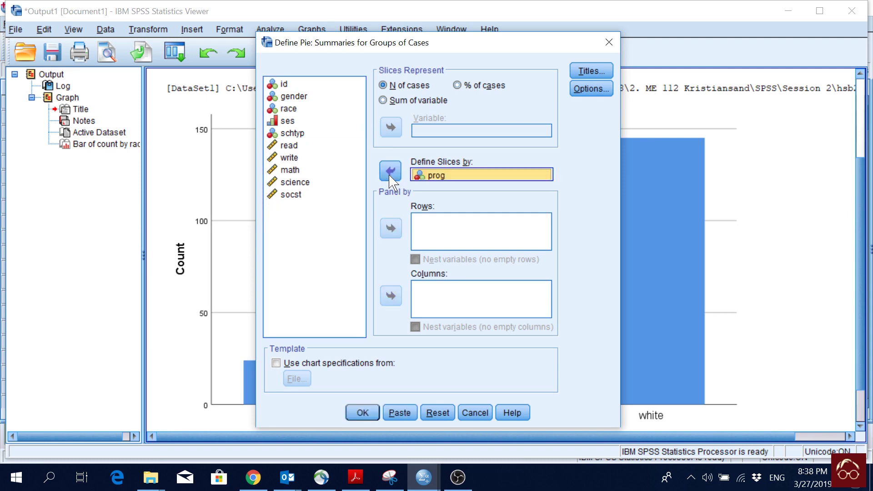
left_click(362, 413)
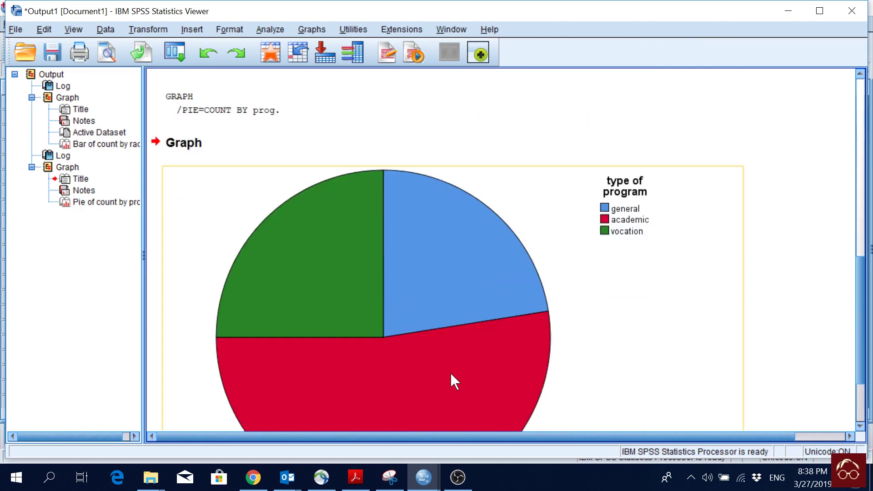
scroll(384, 331, "down", 2)
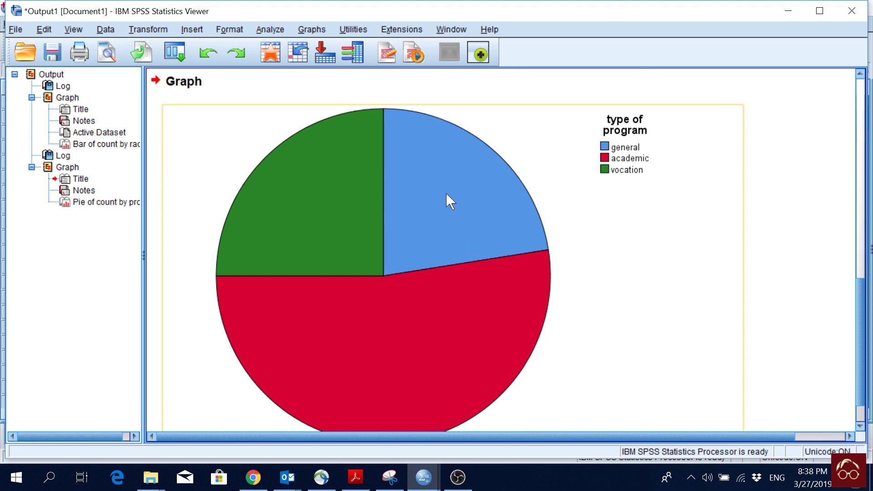
Create a simple scatterplot with read on the Y axis and write on the X axis.
left_click(312, 29)
mouse_move(385, 118)
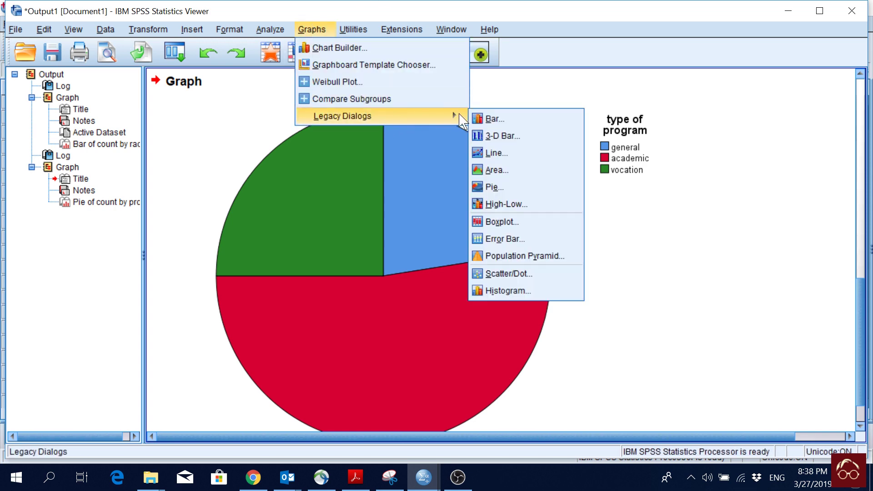
left_click(524, 283)
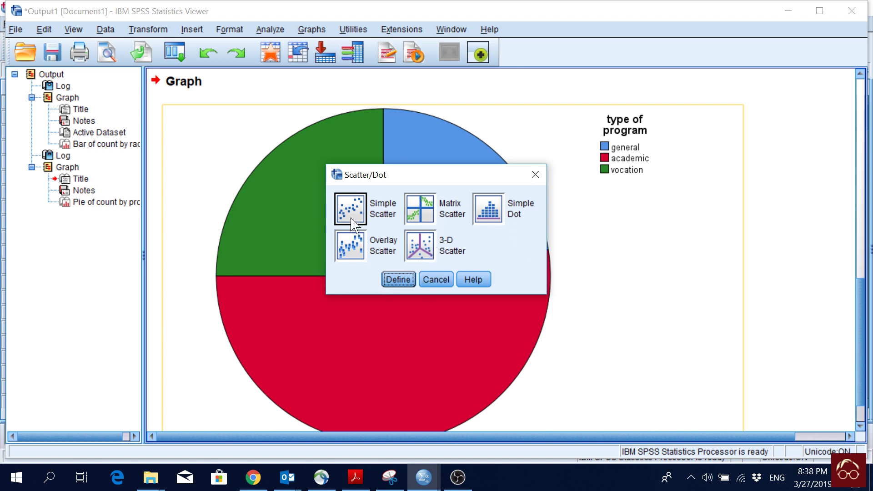
left_click(398, 279)
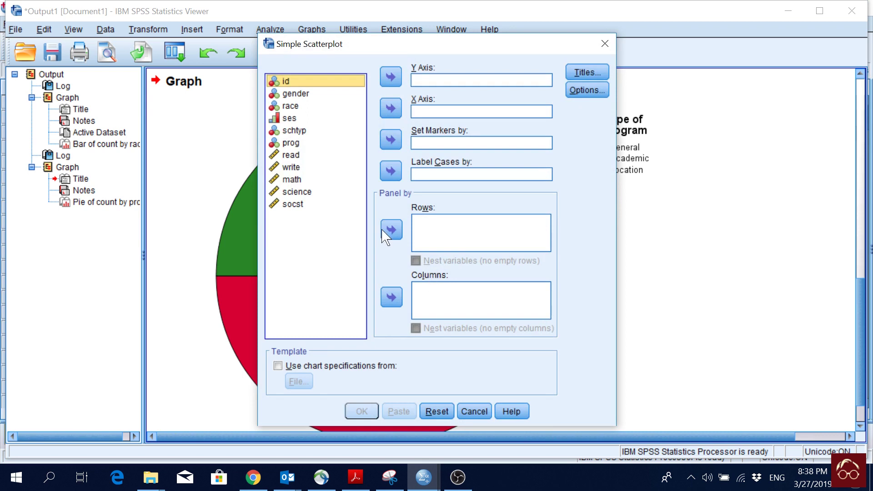
left_click(331, 130)
left_click(292, 156)
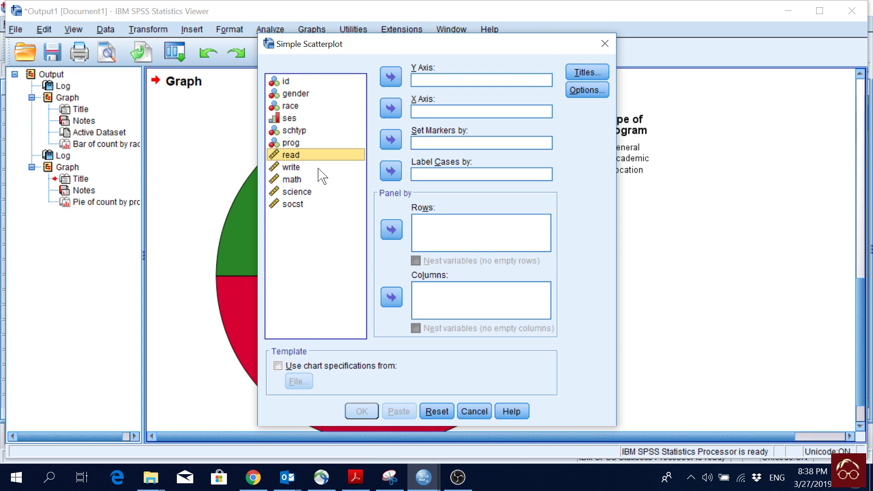
left_click(390, 79)
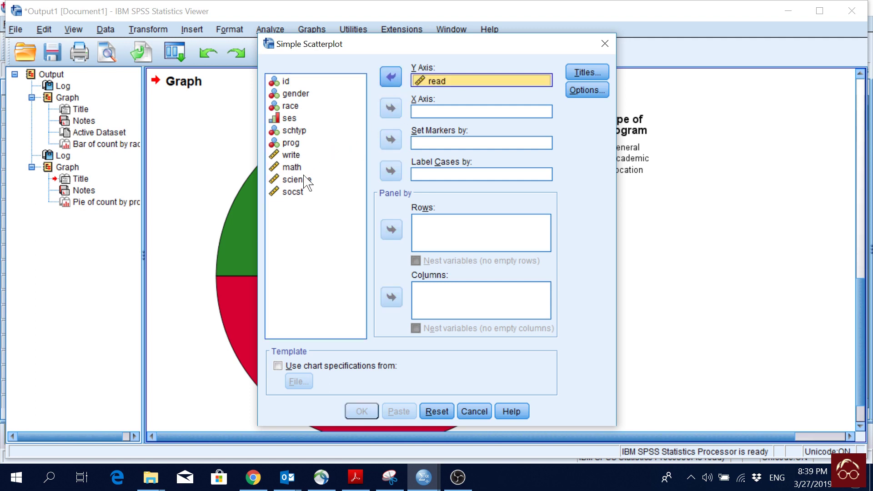
left_click(328, 154)
left_click(390, 108)
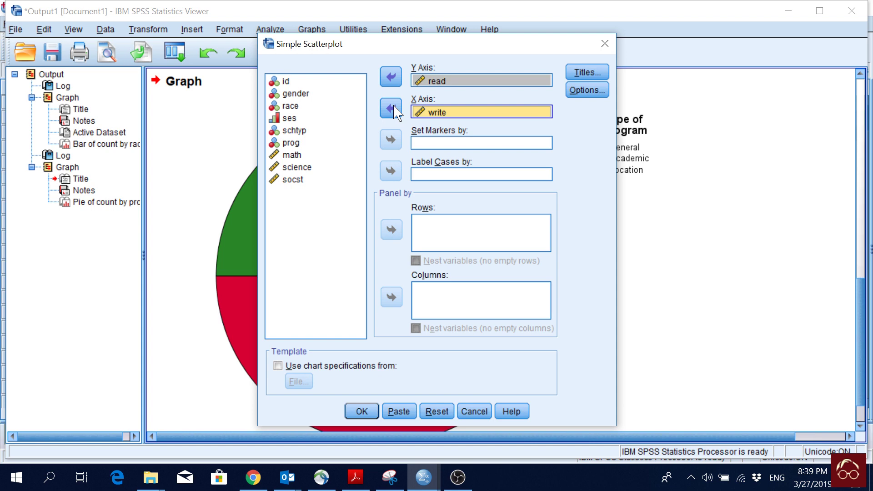
left_click(362, 412)
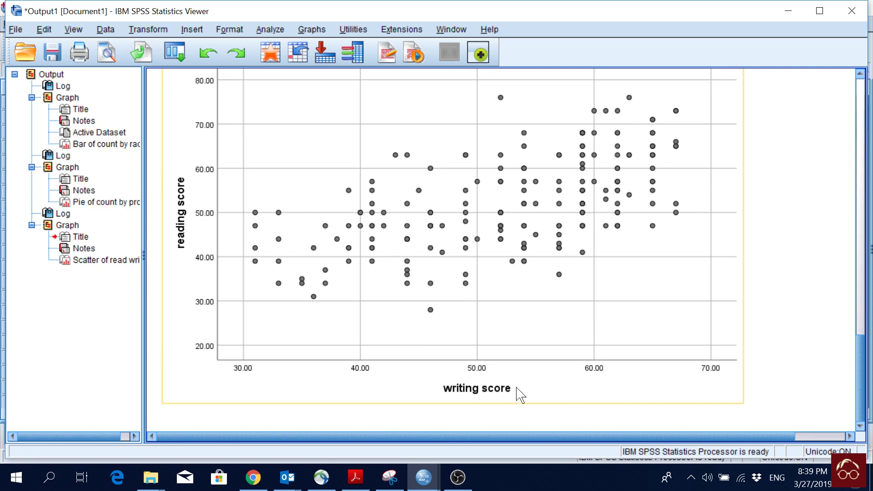
left_click(136, 288)
left_click(195, 221)
Add a total linear fit line (y=18.16+0.65*x, R² 0.356) to the scatterplot in Chart Editor.
left_click(678, 273)
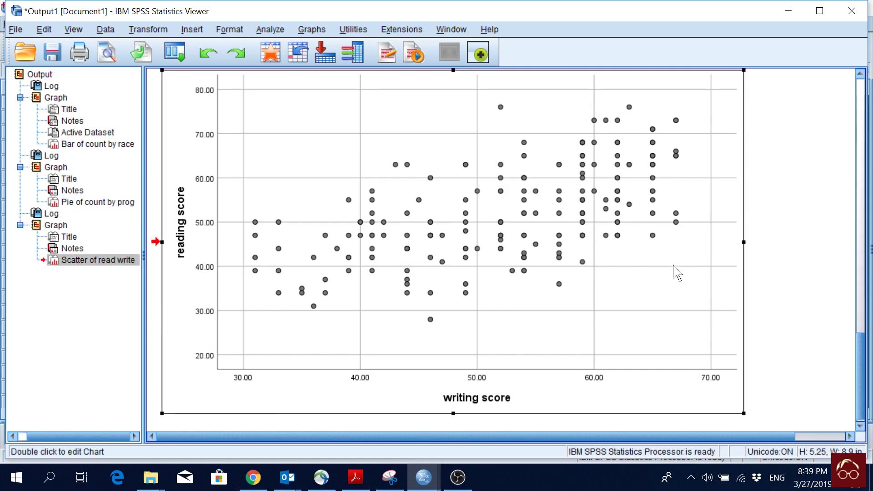
double_click(677, 272)
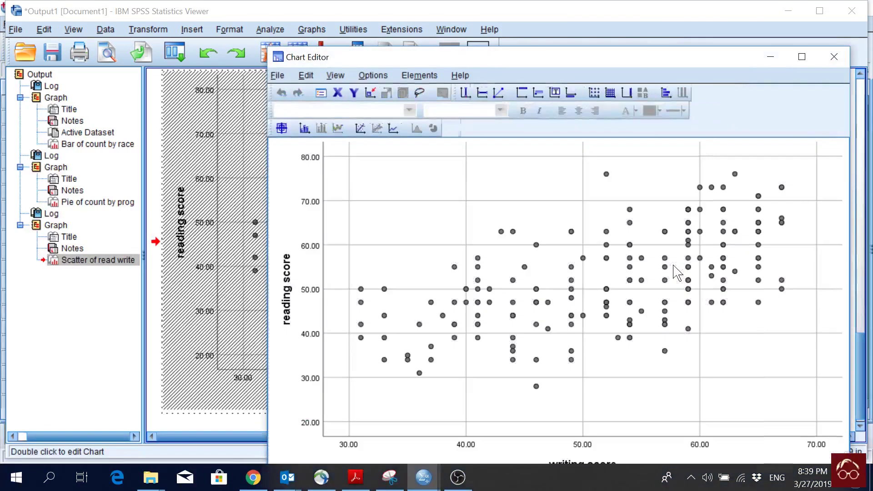
left_click(360, 128)
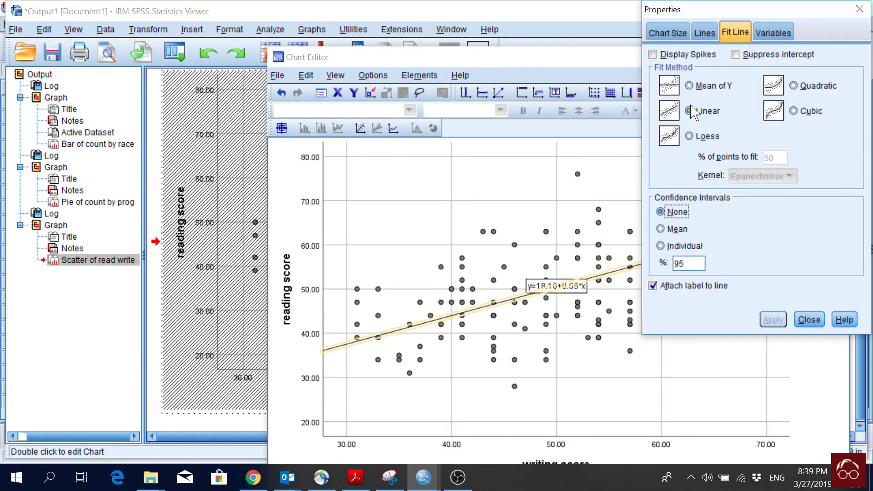
left_click(808, 319)
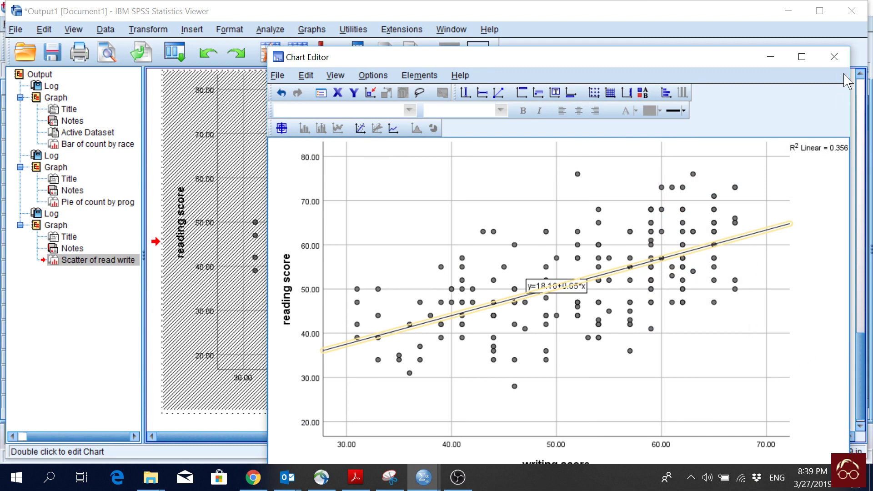
left_click(834, 56)
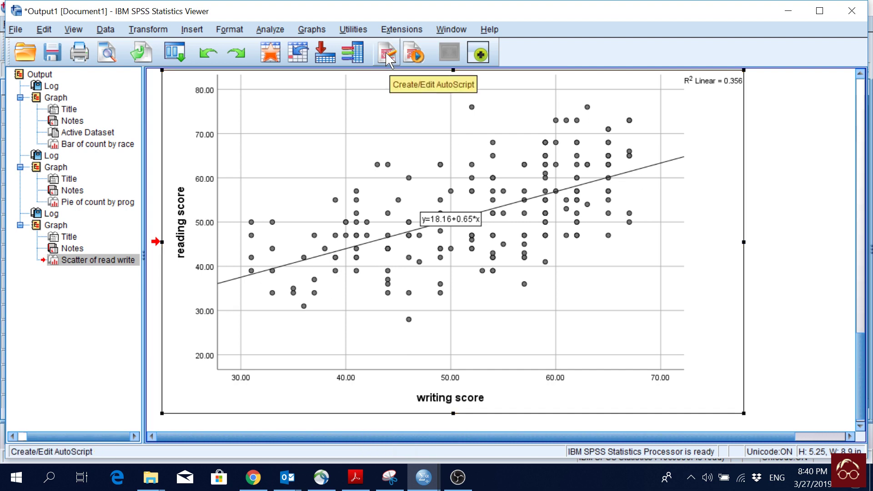
left_click(276, 30)
Make a legacy histogram of write with a normal curve overlaid.
mouse_move(312, 29)
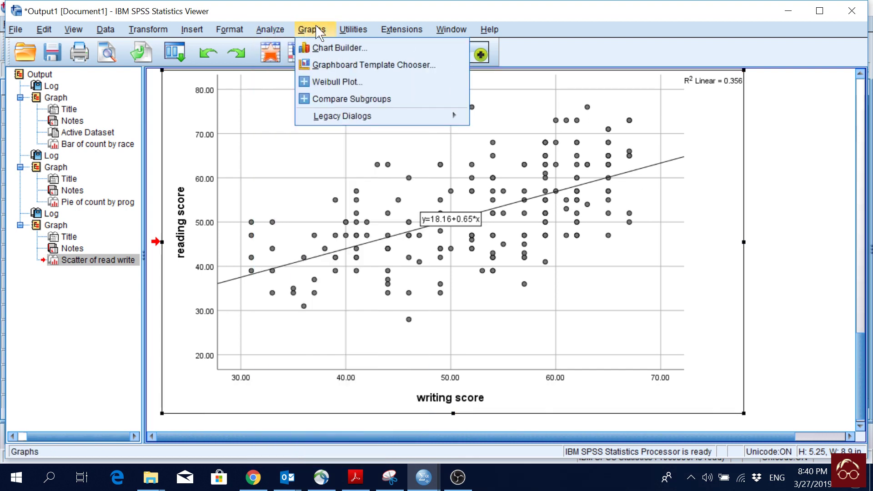
mouse_move(368, 116)
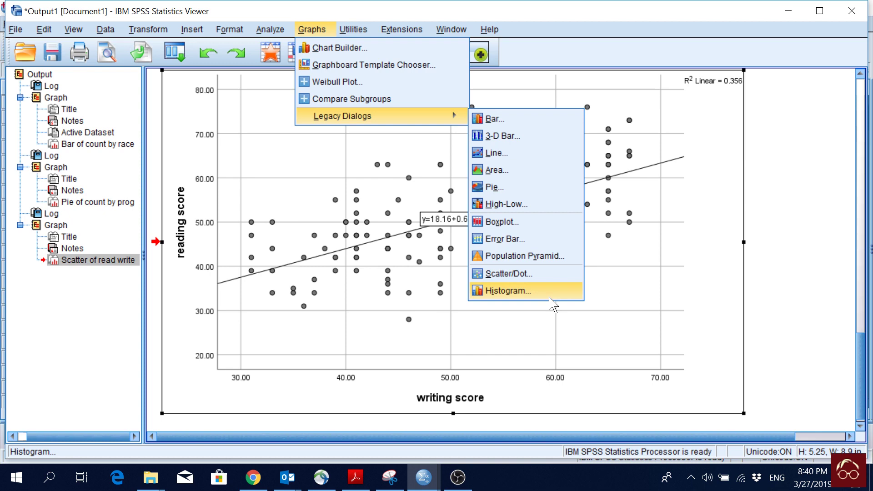
left_click(538, 295)
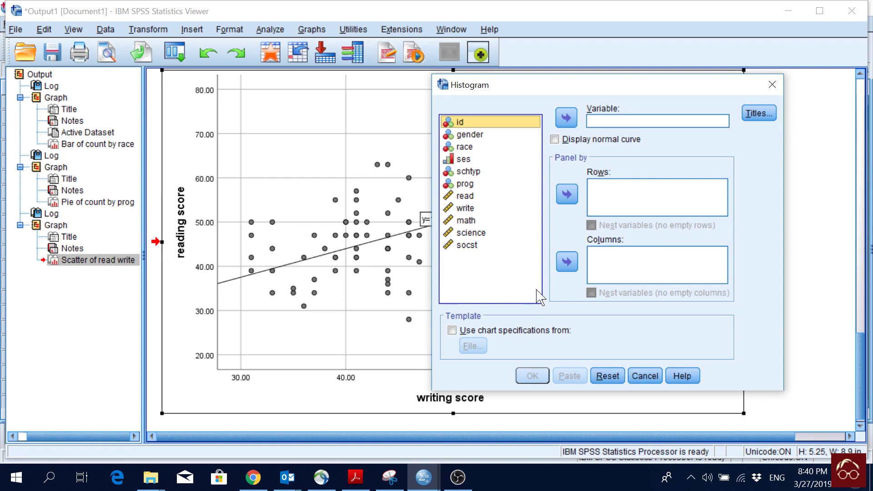
left_click(466, 209)
left_click(558, 121)
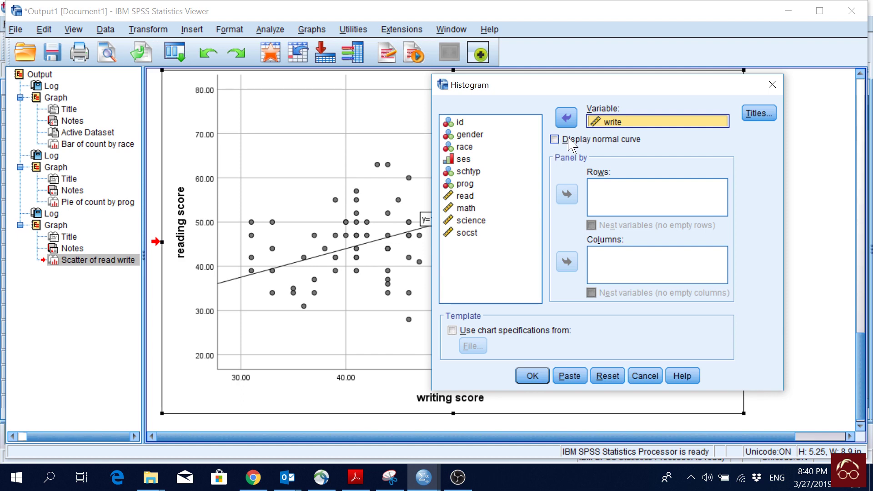
left_click(621, 146)
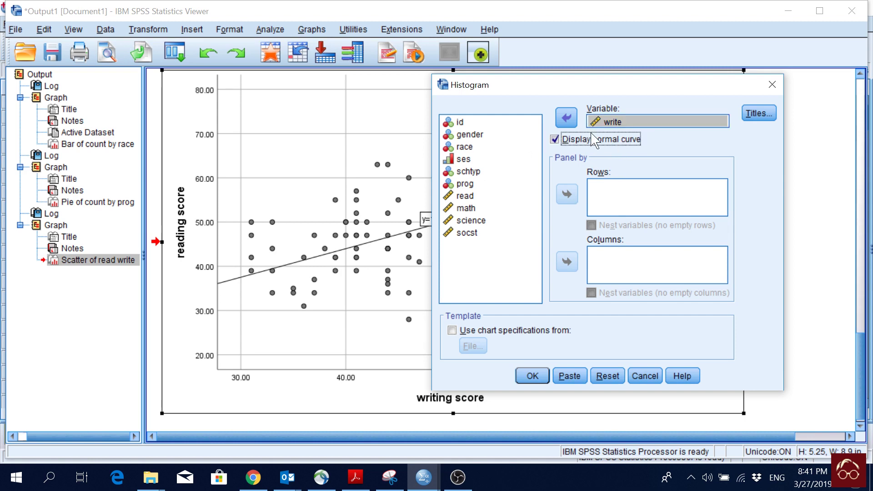
left_click(532, 377)
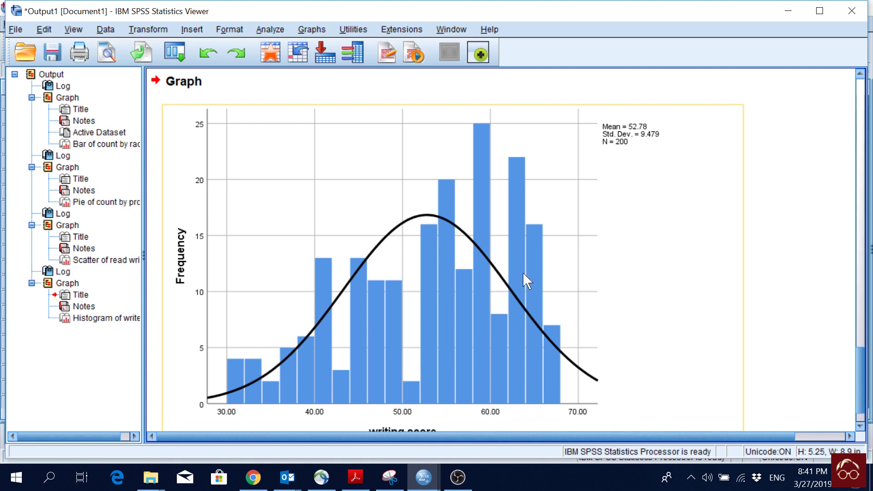
scroll(523, 278, "down", 2)
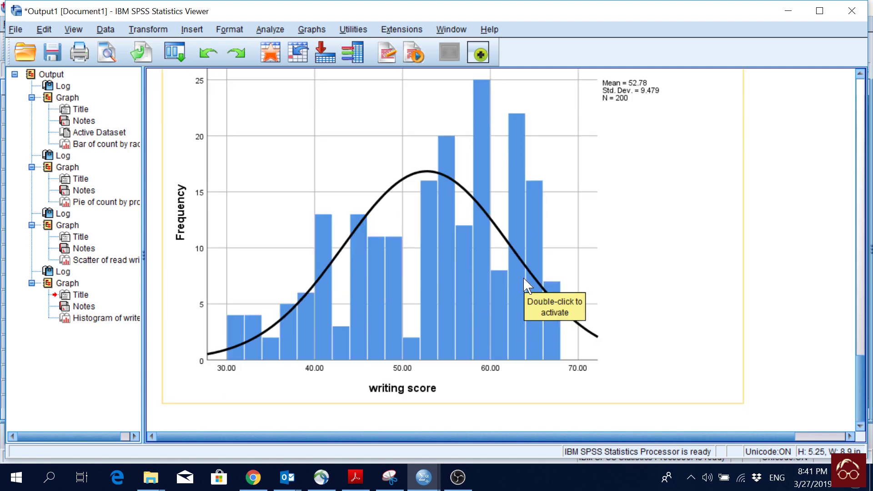
scroll(523, 278, "up", 3)
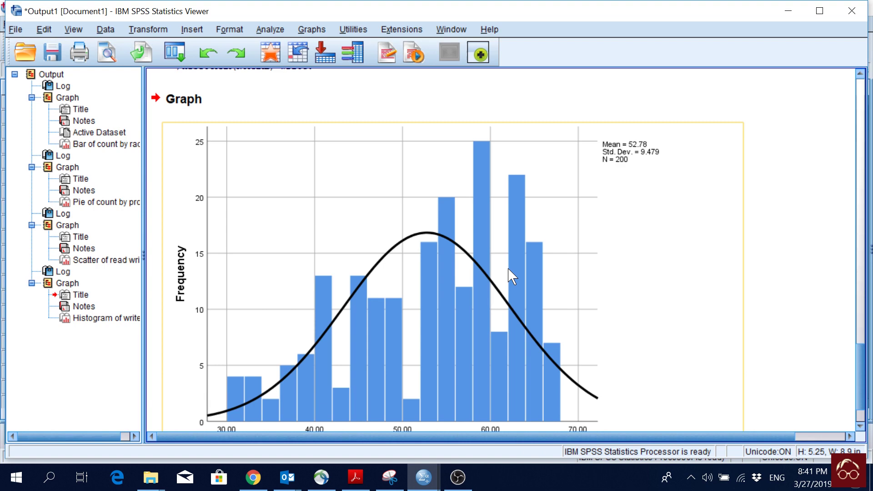
Build a simple boxplot with read as the variable and gender on the category axis.
left_click(312, 29)
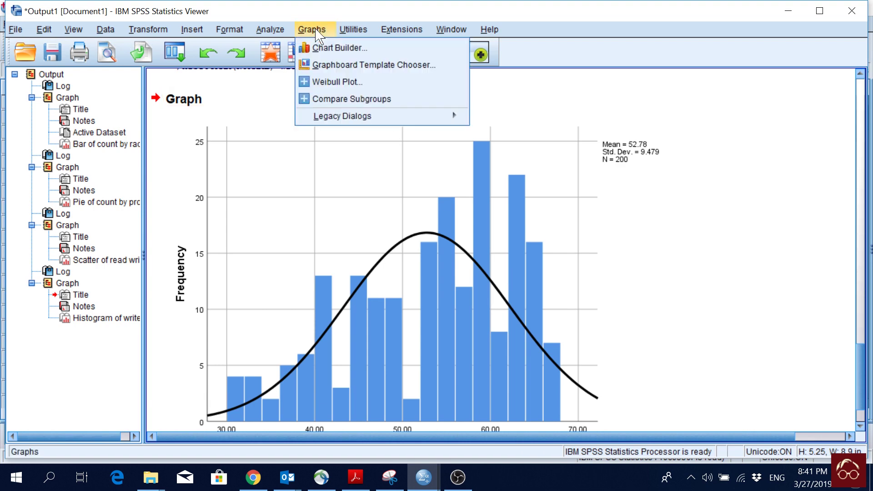
mouse_move(407, 122)
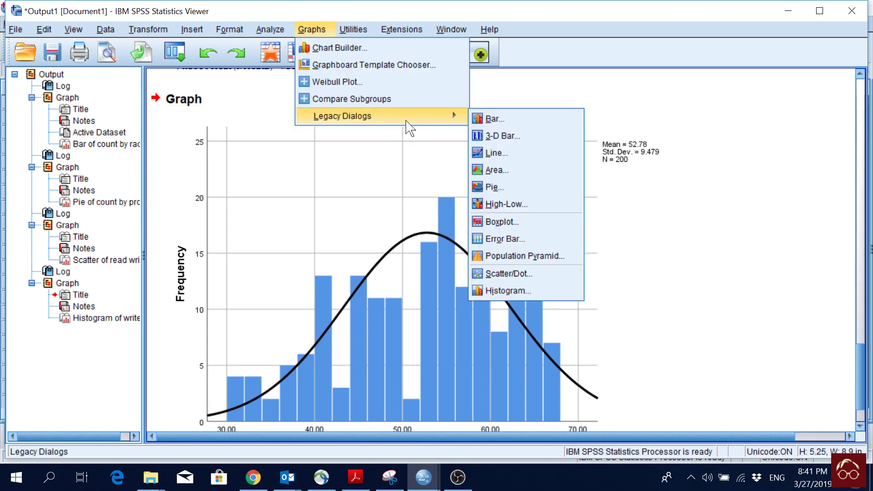
left_click(549, 229)
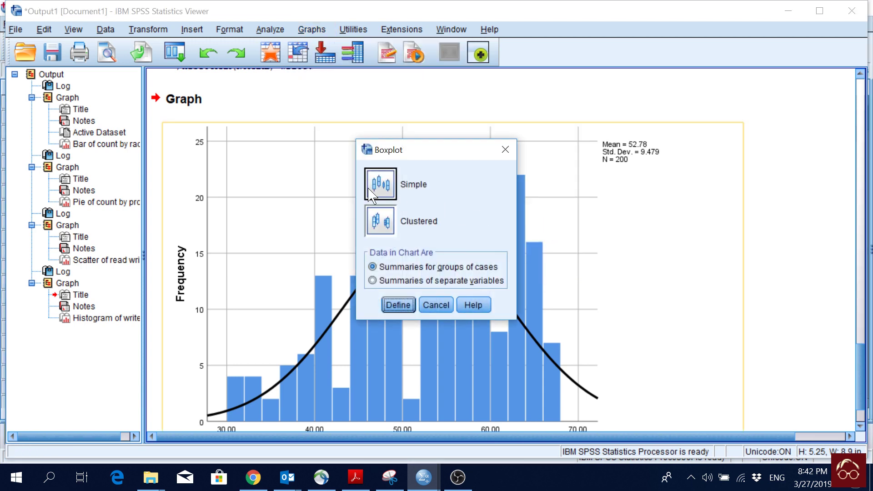
left_click(399, 305)
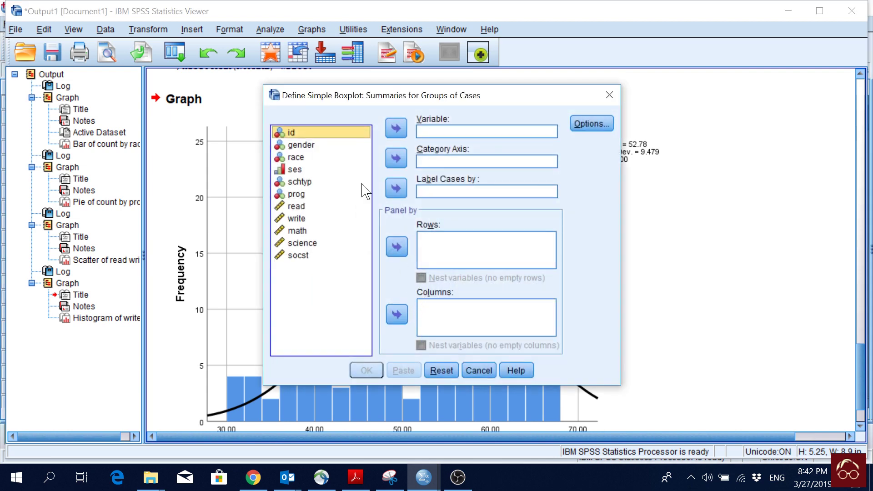
left_click(296, 207)
left_click(295, 207)
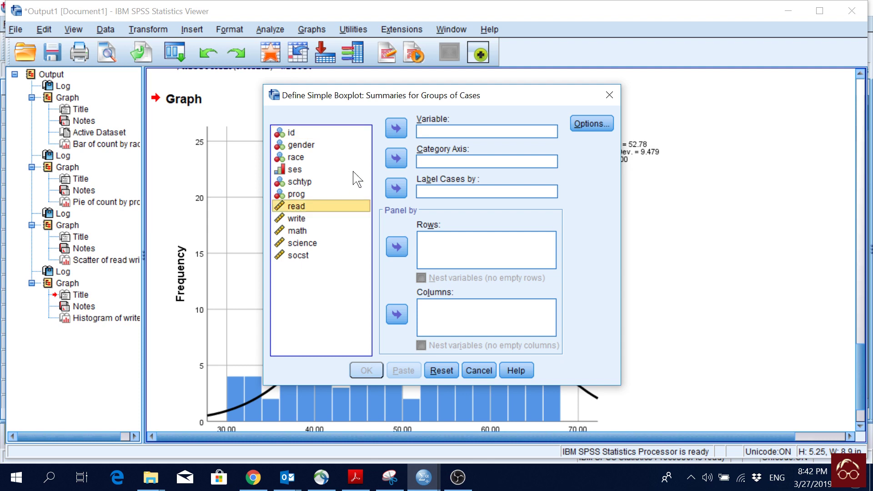
left_click(395, 128)
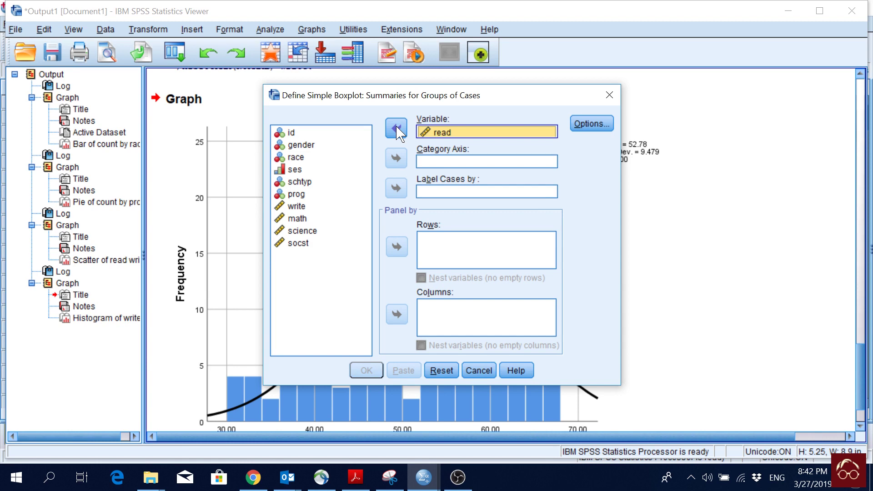
left_click(326, 210)
left_click(294, 145)
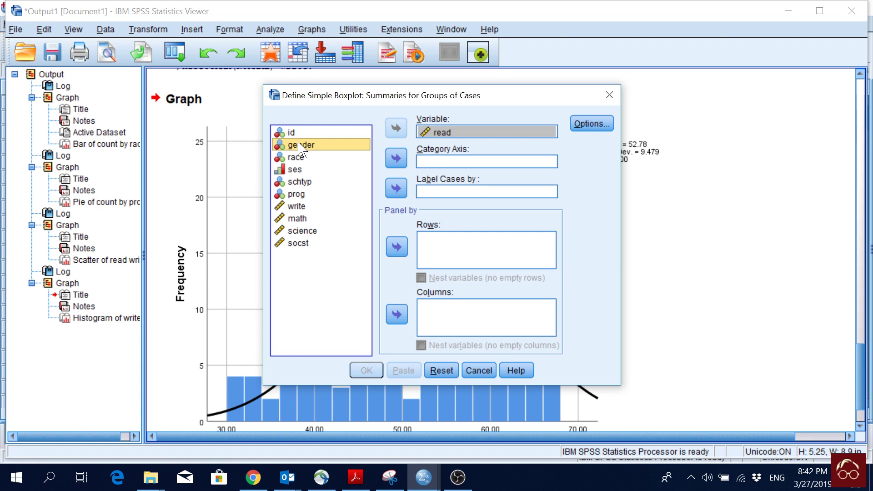
left_click(396, 158)
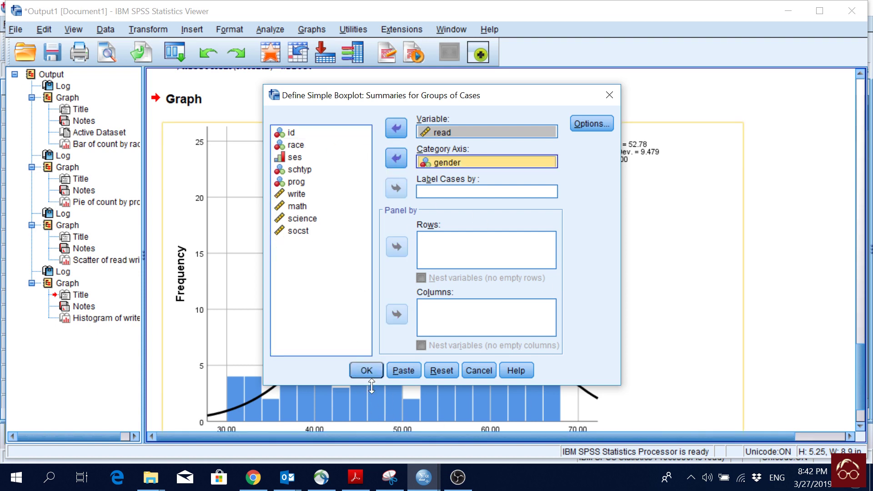
left_click(365, 370)
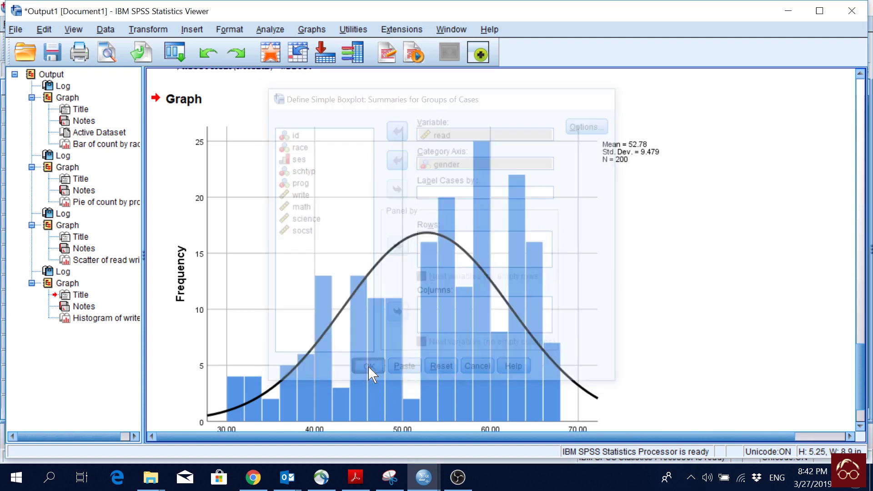
Scroll the Viewer to the read-by-gender boxplots, male median near 52 and female near 50.
scroll(641, 264, "down", 5)
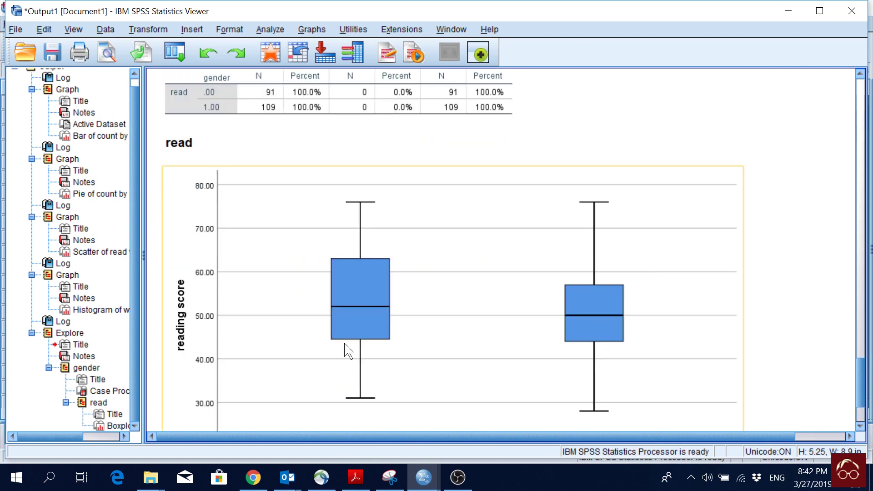
scroll(444, 310, "down", 2)
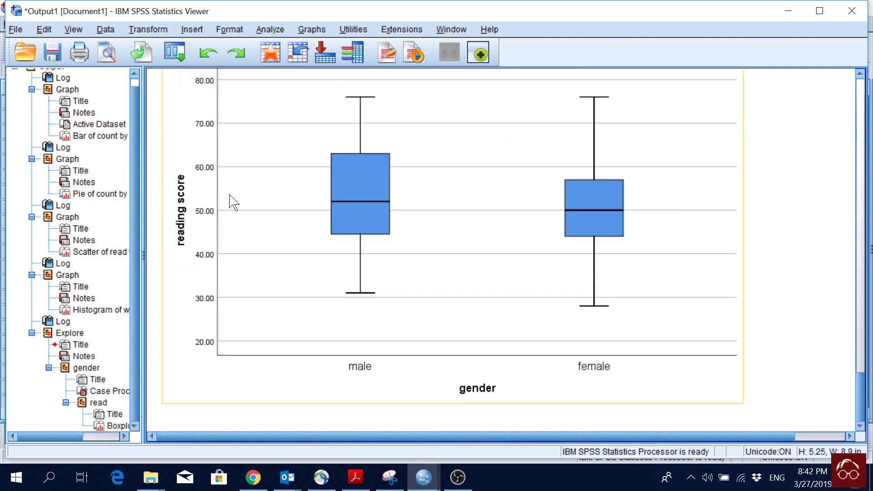
scroll(219, 218, "up", 1)
scroll(293, 333, "down", 1)
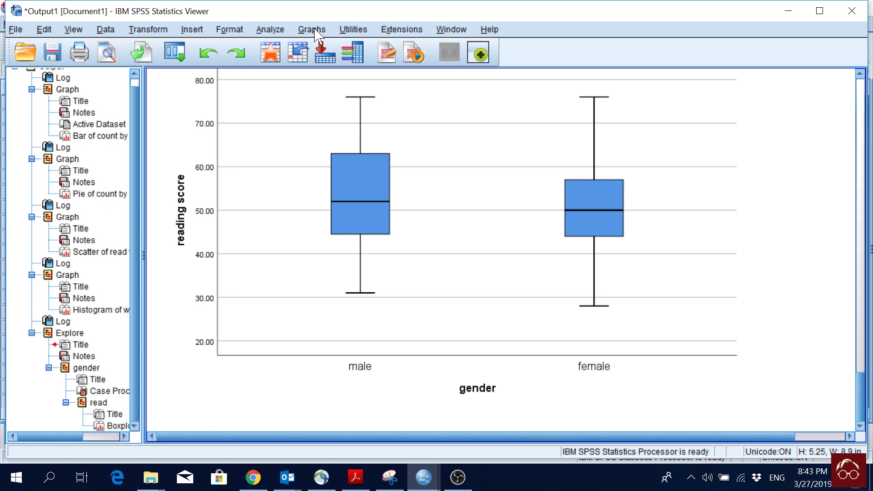
Start a Simple boxplot based on summaries of separate variables.
left_click(317, 34)
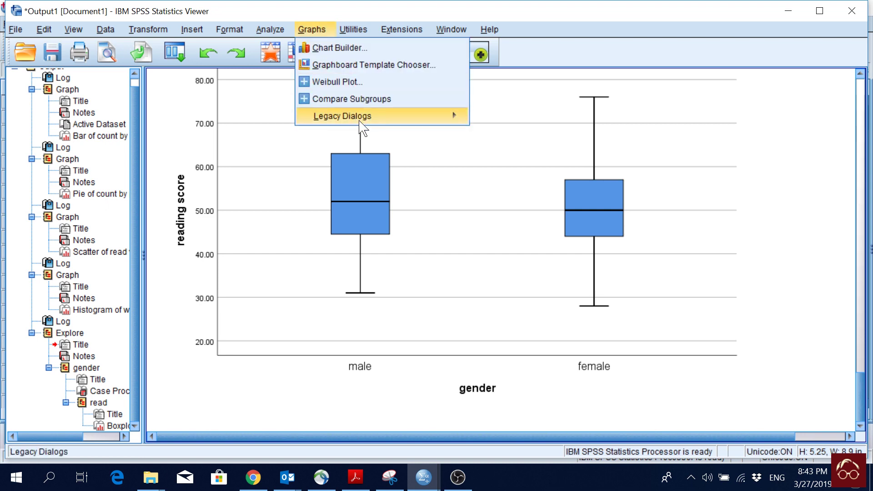
mouse_move(382, 119)
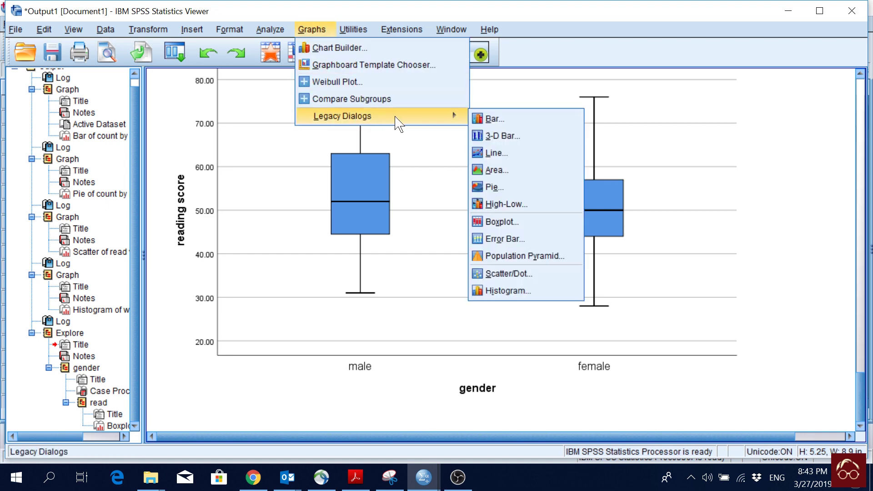
left_click(527, 227)
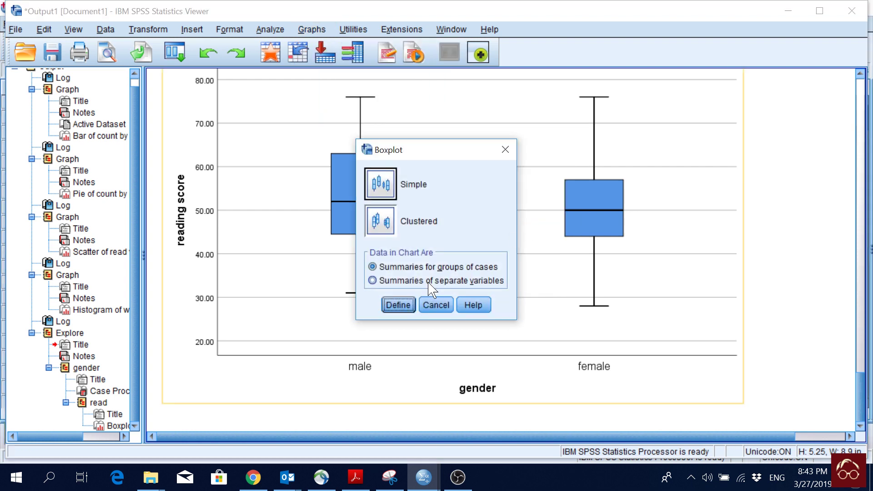
left_click(389, 283)
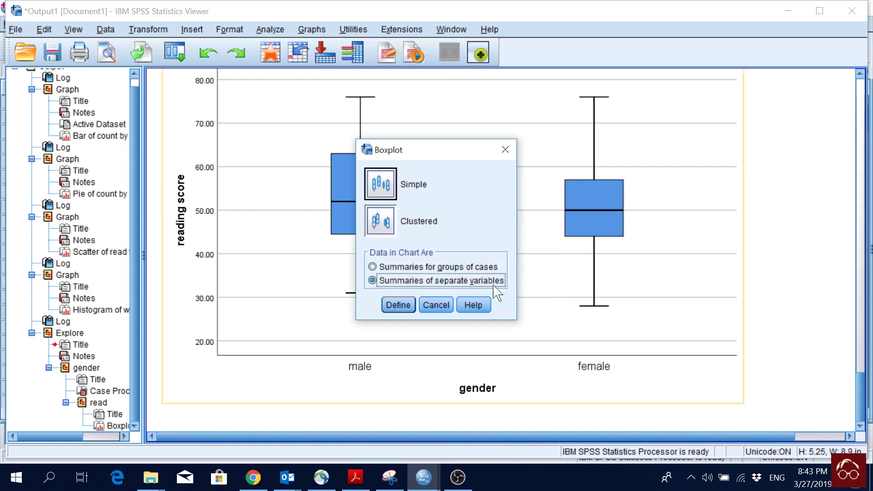
left_click(398, 305)
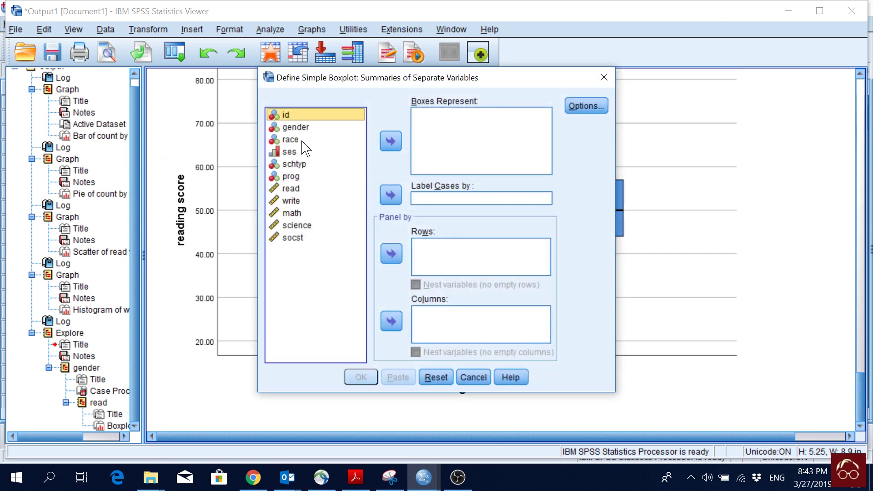
Plot read, write, math, science and socst as the boxes and run the boxplot.
left_click(290, 189)
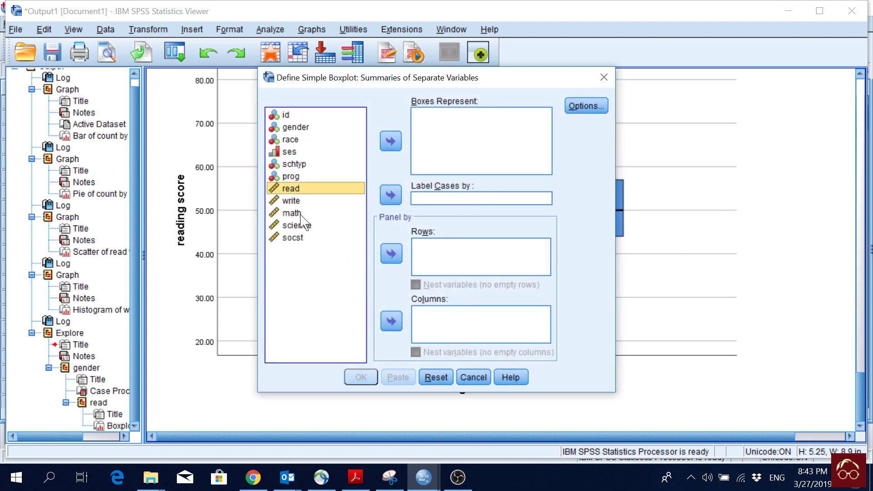
left_click(292, 244, "shift")
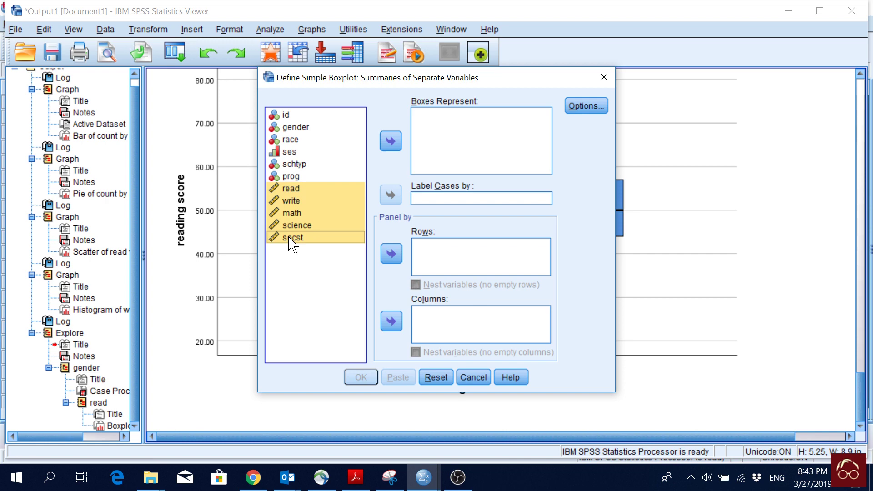
left_click(390, 141)
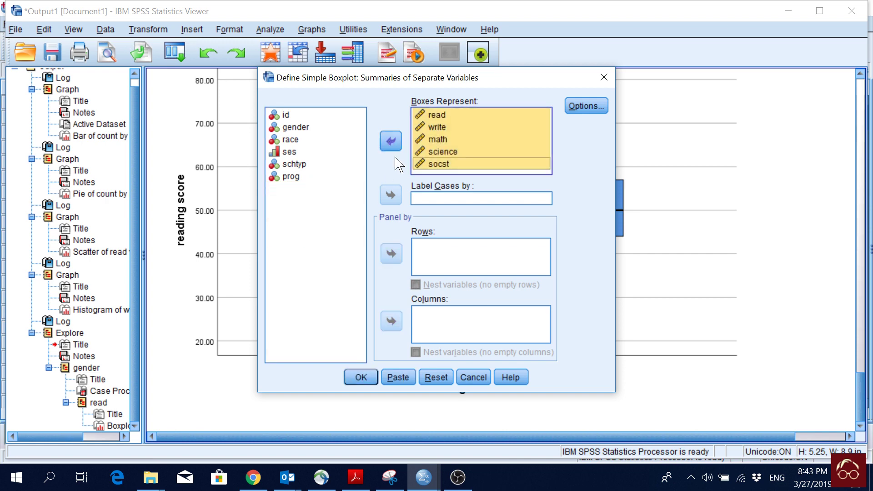
left_click(360, 377)
scroll(709, 240, "down", 3)
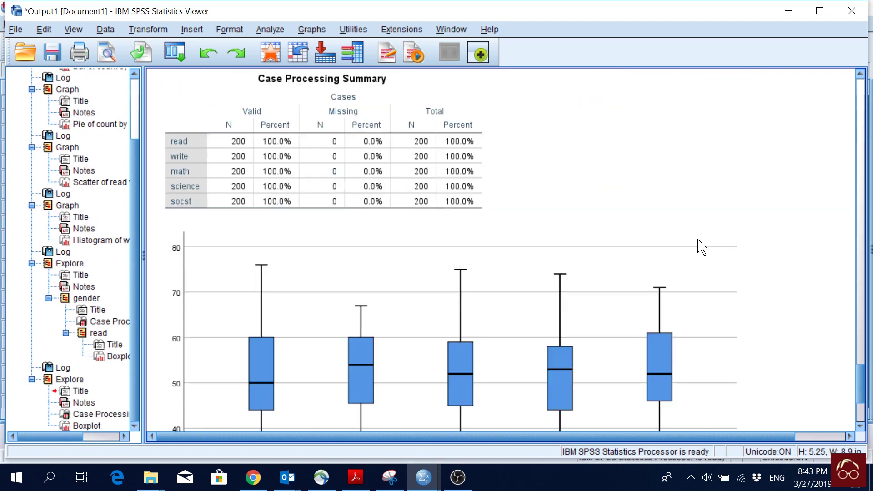
scroll(703, 247, "down", 3)
scroll(616, 247, "down", 3)
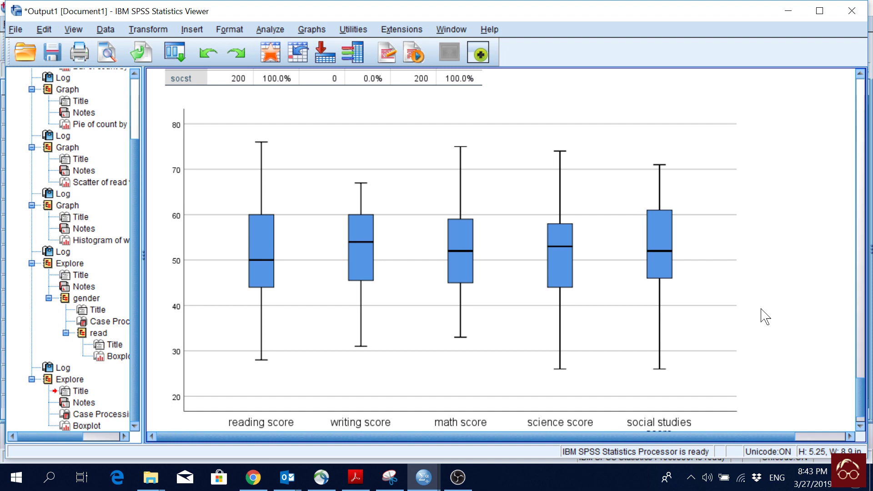
Place a Simple Histogram on the Chart Builder preview canvas.
left_click(318, 30)
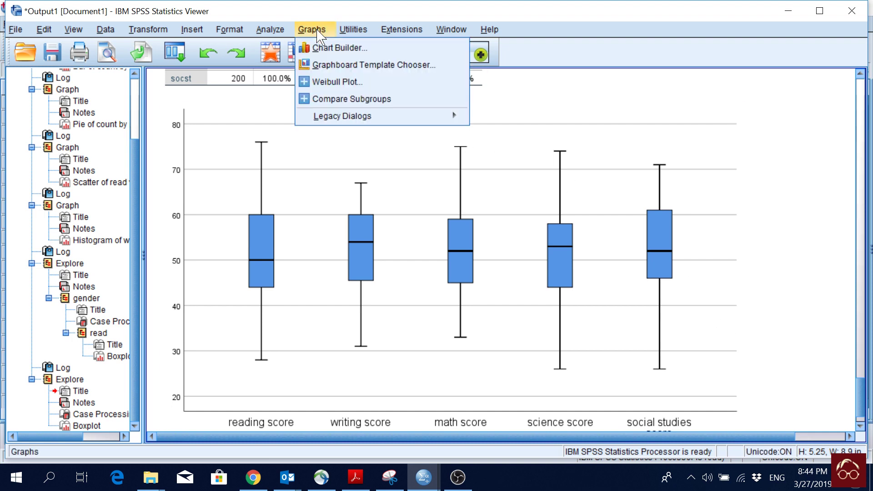
left_click(375, 47)
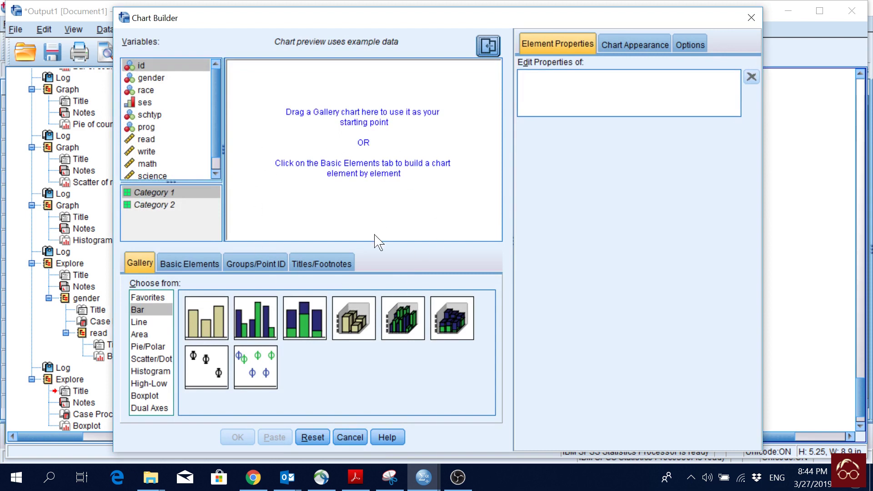
left_click(151, 311)
left_click(146, 322)
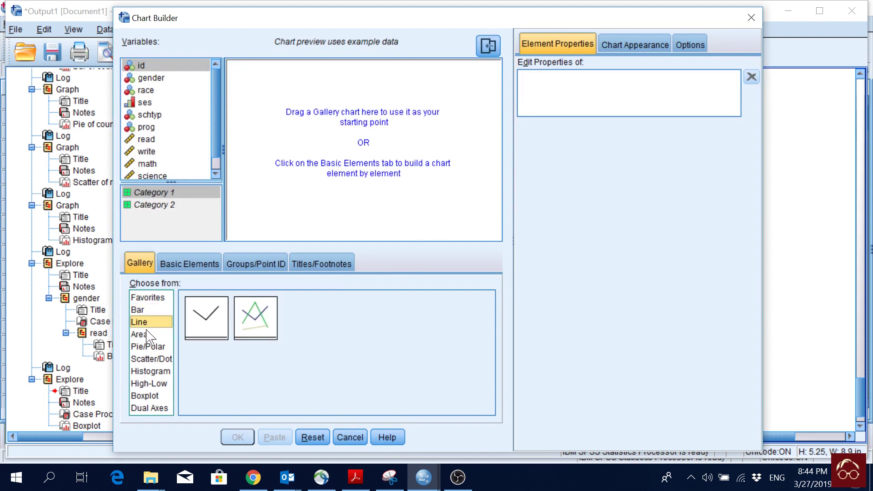
left_click(150, 335)
left_click(153, 347)
left_click(157, 361)
left_click(157, 373)
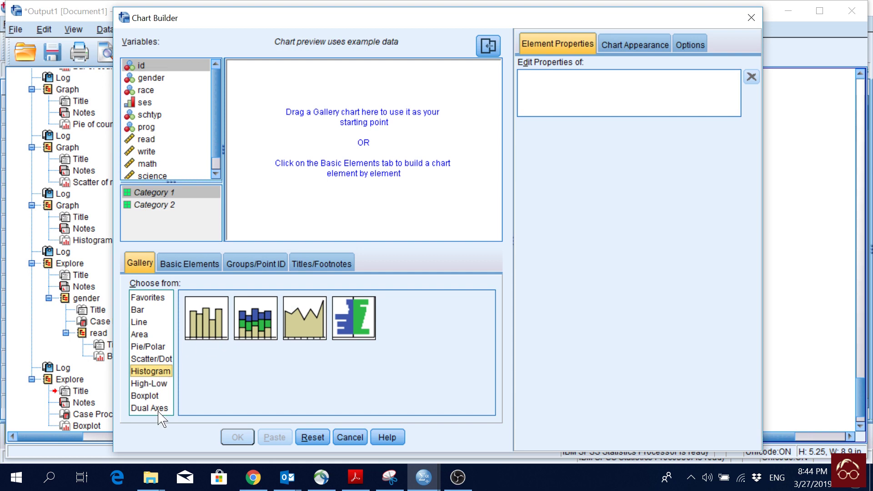
left_click(205, 327)
left_click_drag(204, 324, 376, 149)
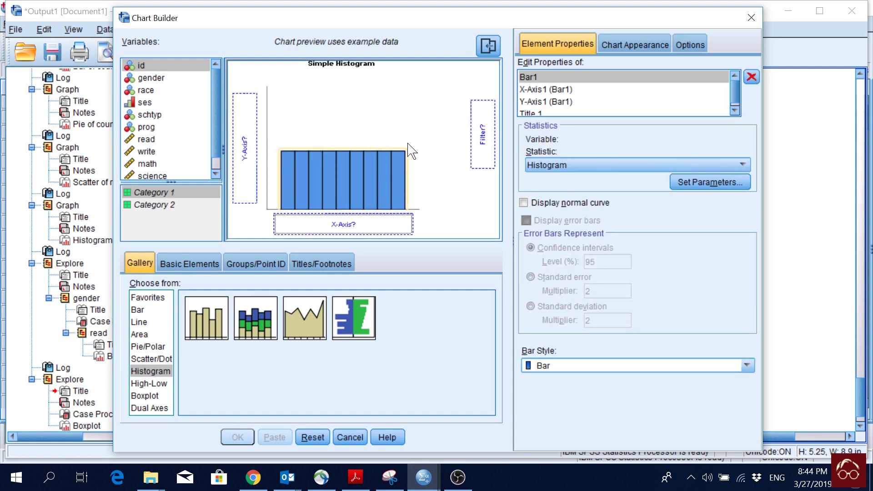
Put reading score (read) on the x-axis and create the histogram.
left_click(148, 140)
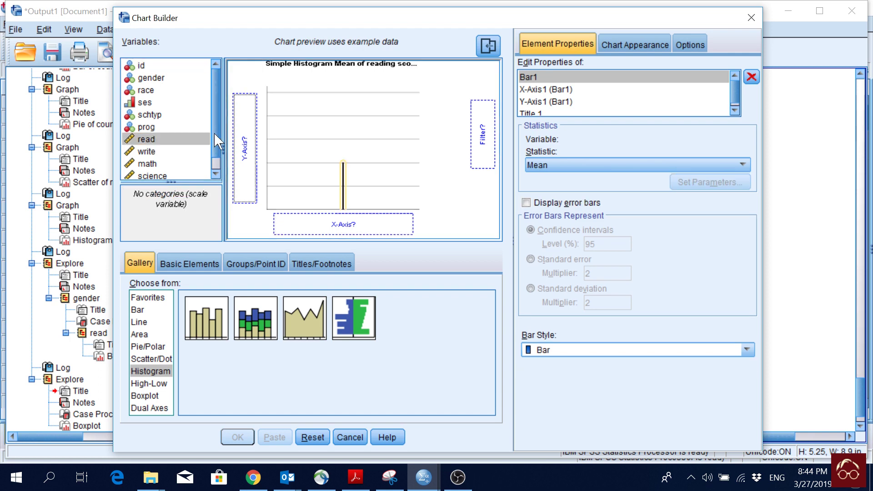
left_click_drag(159, 145, 361, 231)
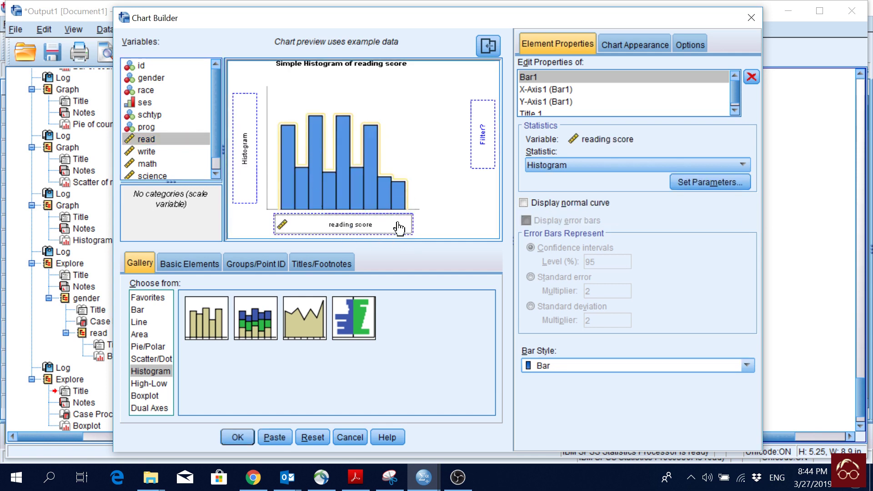
left_click(237, 437)
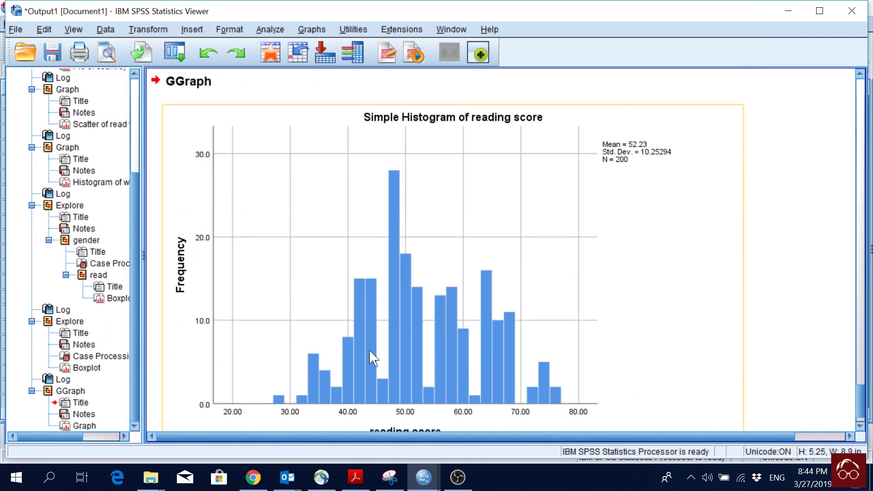
Reset Chart Builder and create a Simple Line chart with reading score (read) on the x-axis.
left_click(311, 29)
left_click(338, 47)
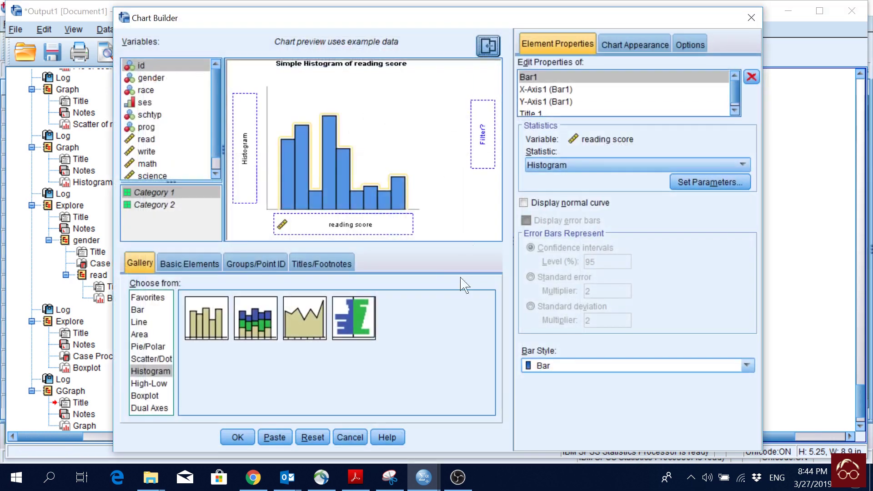
left_click(321, 438)
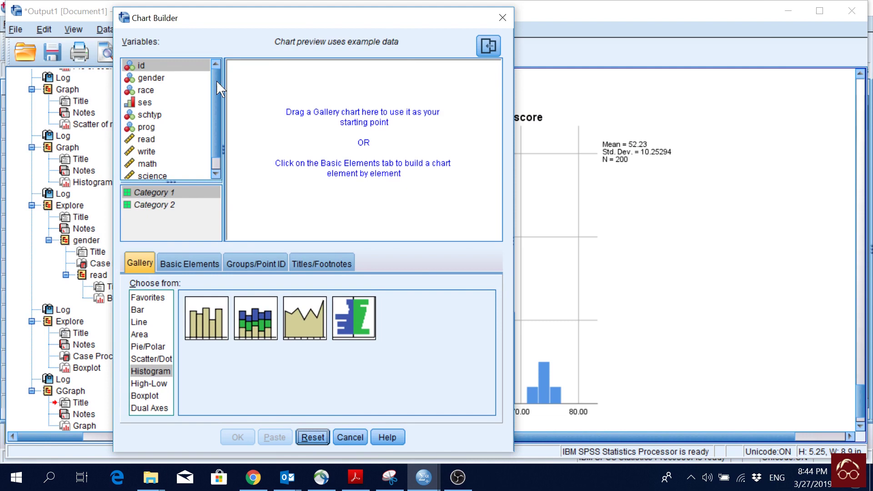
left_click(147, 324)
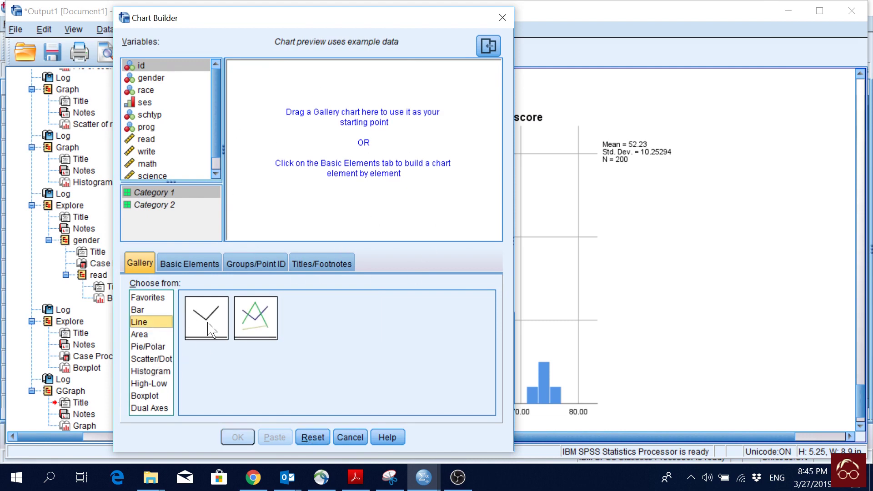
left_click_drag(206, 318, 388, 140)
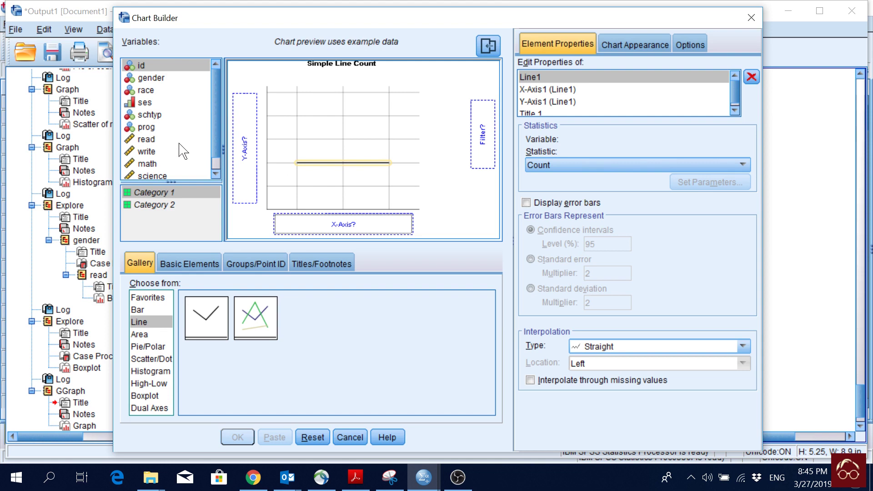
left_click_drag(142, 140, 309, 226)
left_click(234, 438)
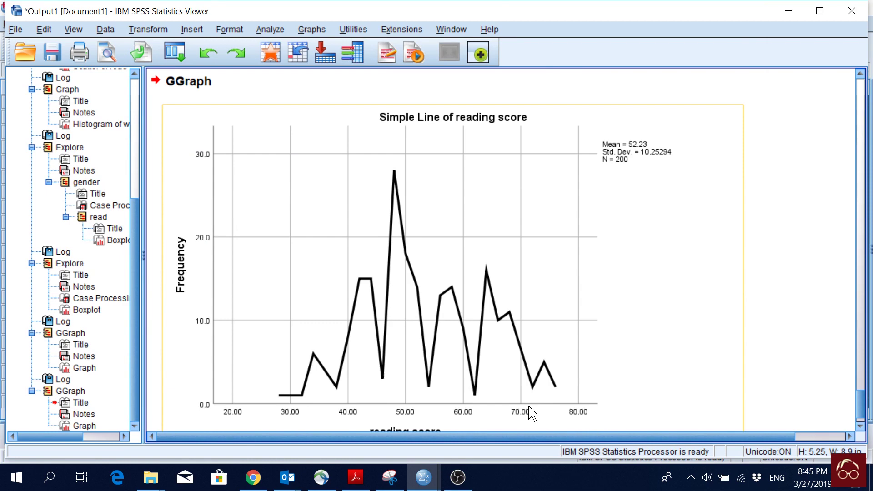
left_click(798, 286)
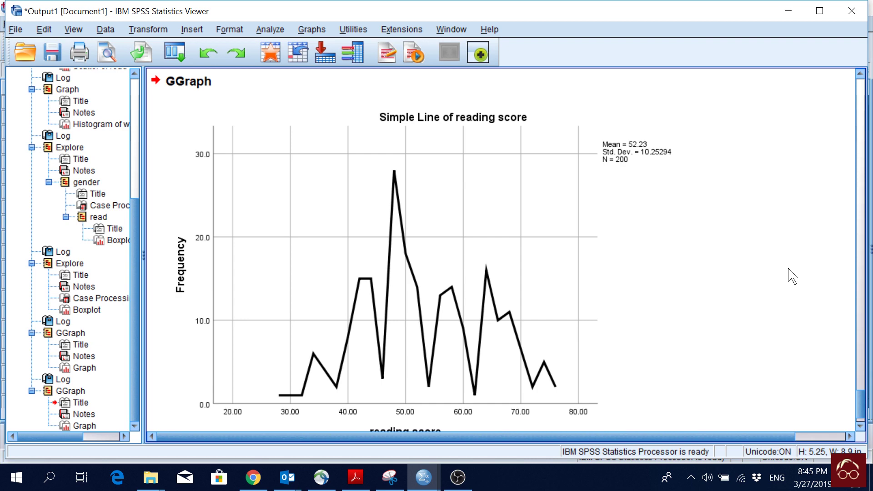
scroll(770, 275, "down", 1)
left_click(664, 305)
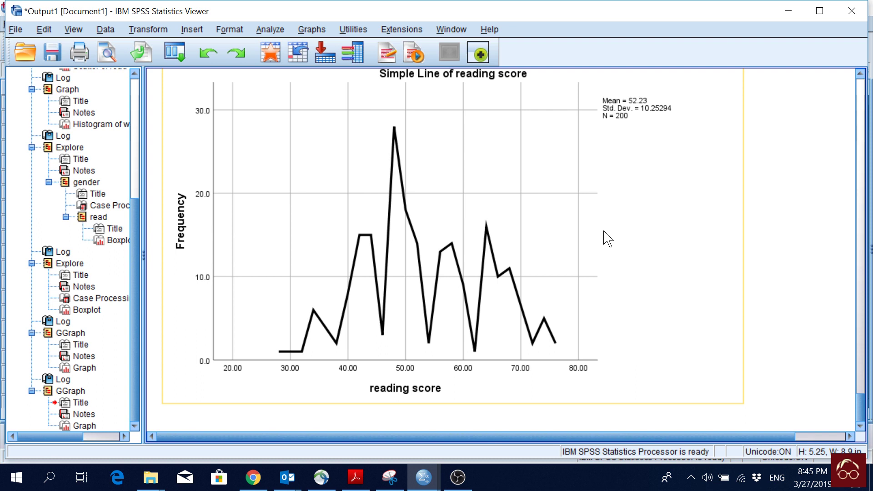